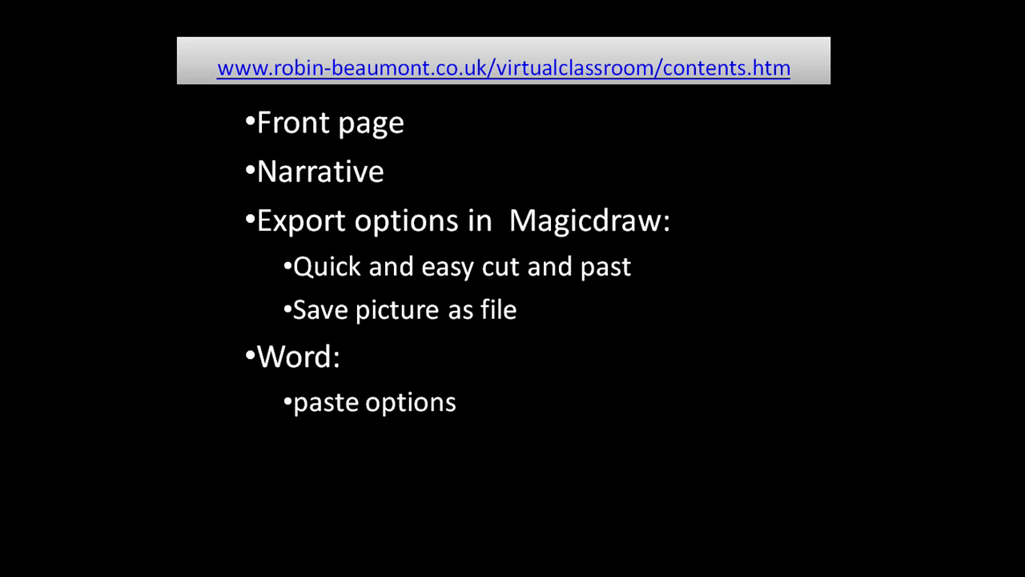
Reveal the 'Text layout options' point on the PowerPoint slide.
{"action": "key", "text": "Right"}
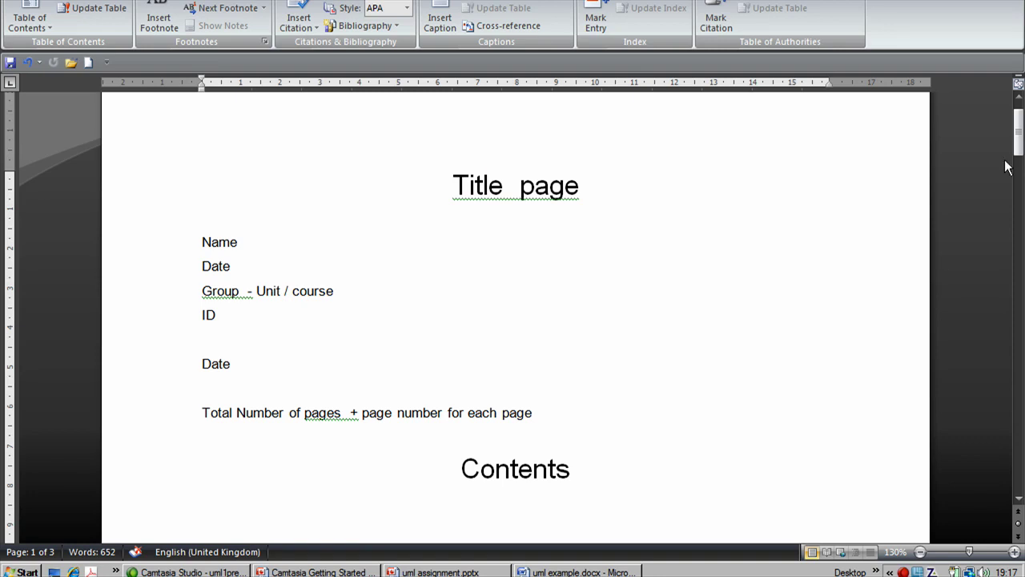
Look through Word's Page Number options for the footer without choosing one.
{"action": "left_click_drag", "start_coordinate": [1019, 145], "coordinate": [1018, 225]}
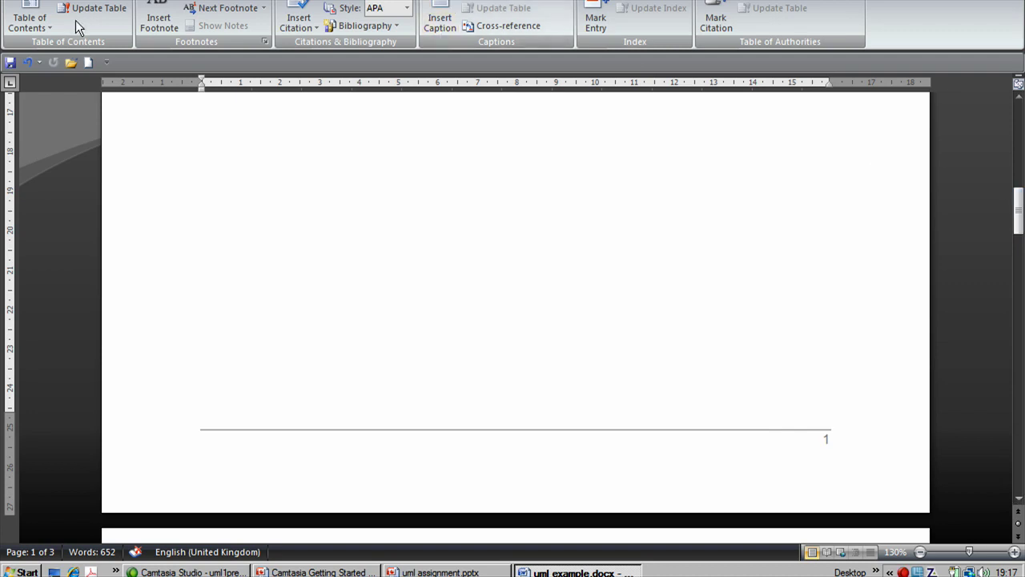
{"action": "left_click", "coordinate": [92, 0]}
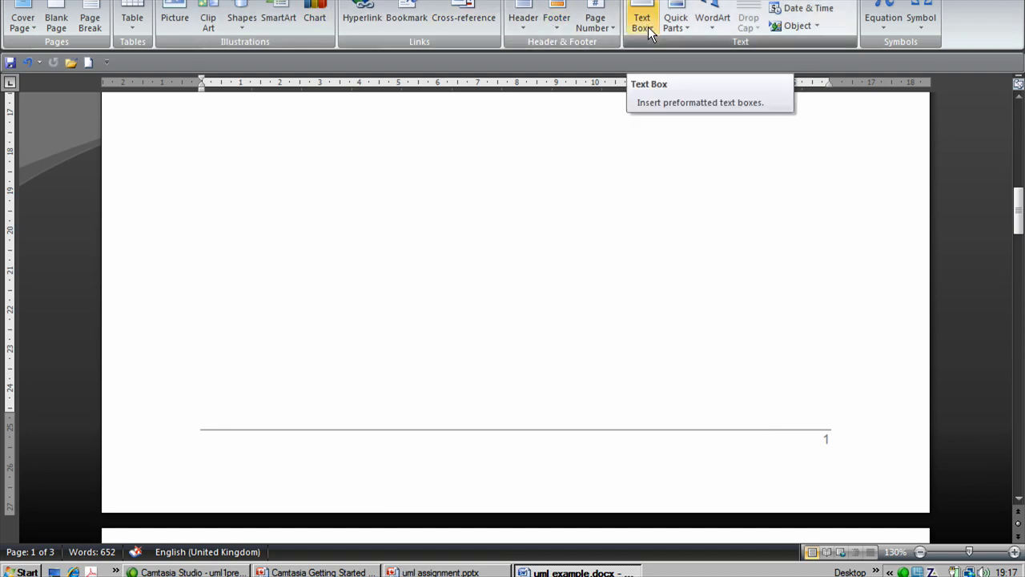
{"action": "left_click", "coordinate": [611, 29]}
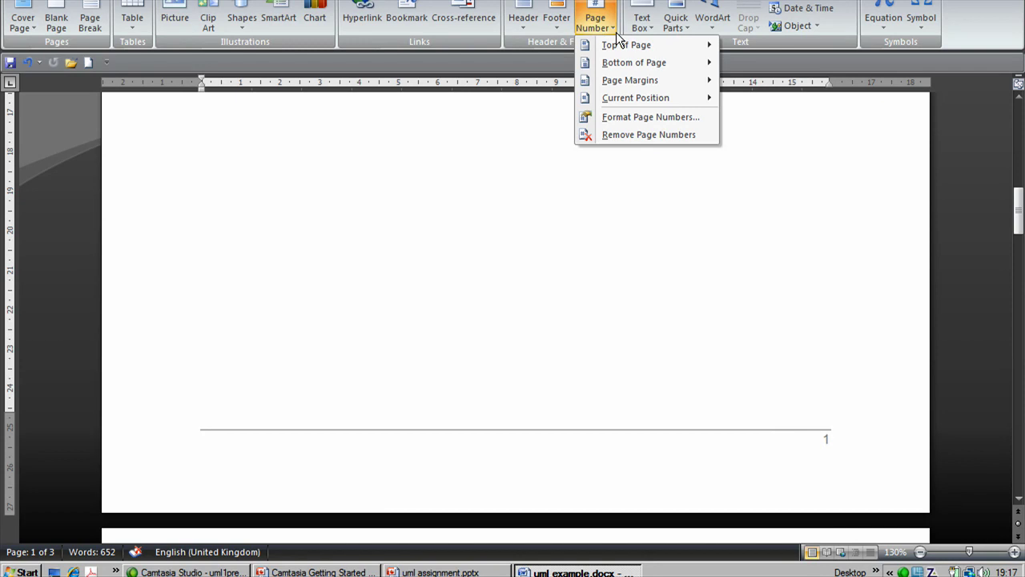
{"action": "left_click", "coordinate": [504, 133]}
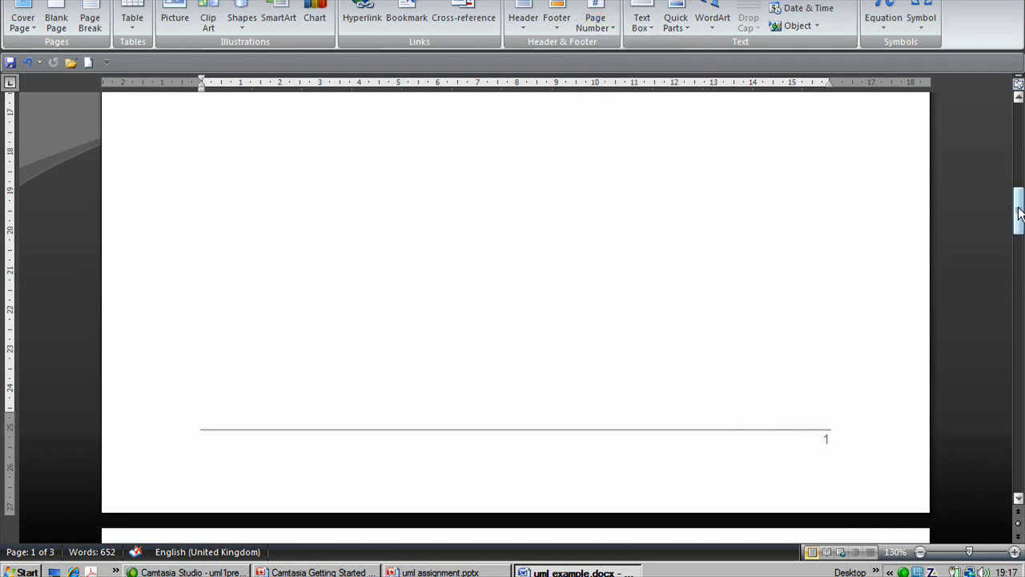
Scroll down to page 3 so the Introduction and Class diagram titles show.
{"action": "left_click_drag", "start_coordinate": [1019, 212], "coordinate": [1021, 263]}
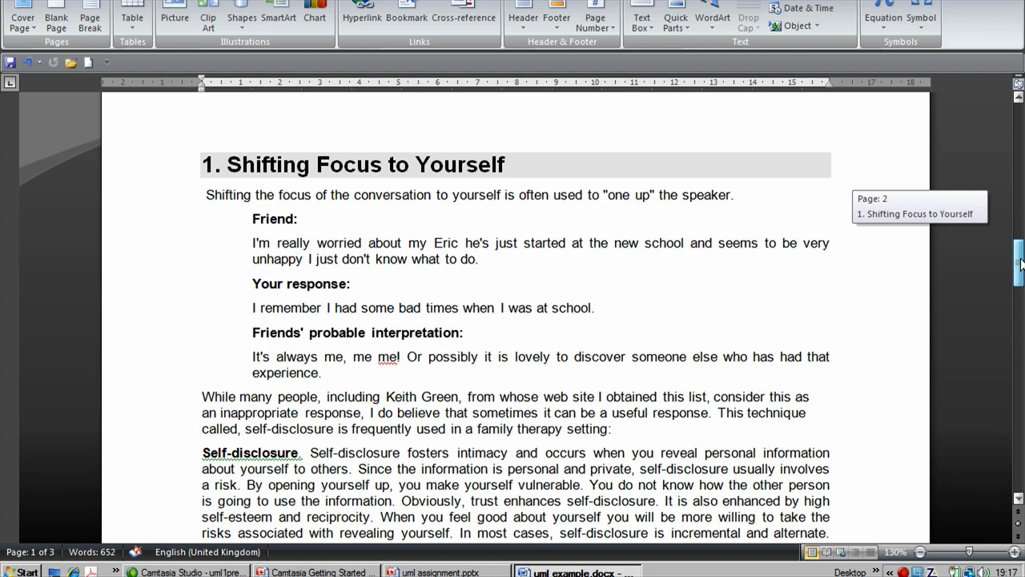
{"action": "left_click_drag", "start_coordinate": [1021, 264], "coordinate": [1021, 263]}
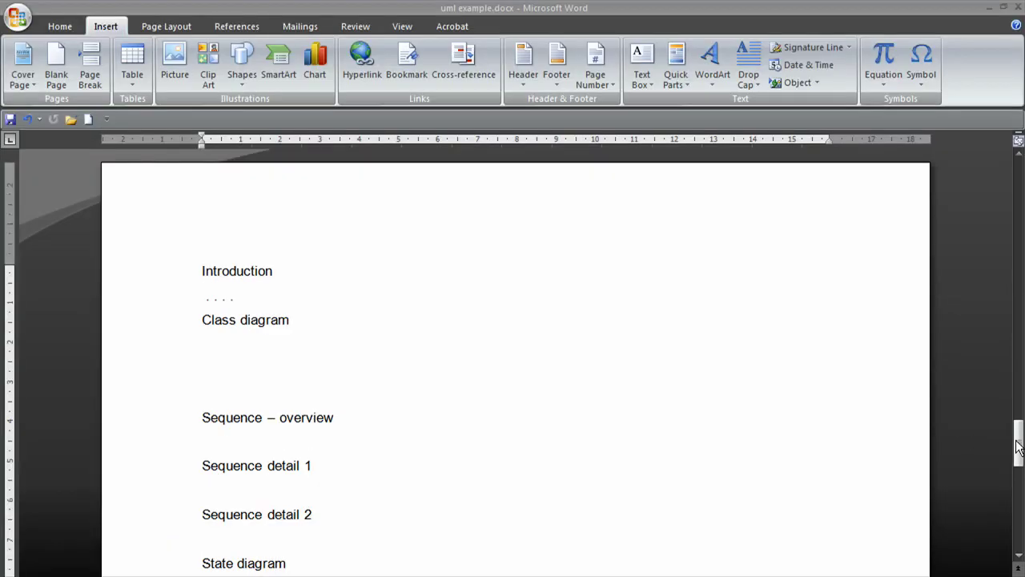
{"action": "mouse_move", "coordinate": [1018, 447]}
{"action": "left_mouse_down"}
{"action": "mouse_move", "coordinate": [1018, 556]}
{"action": "mouse_move", "coordinate": [1011, 429]}
{"action": "mouse_move", "coordinate": [1014, 450]}
{"action": "left_mouse_up"}
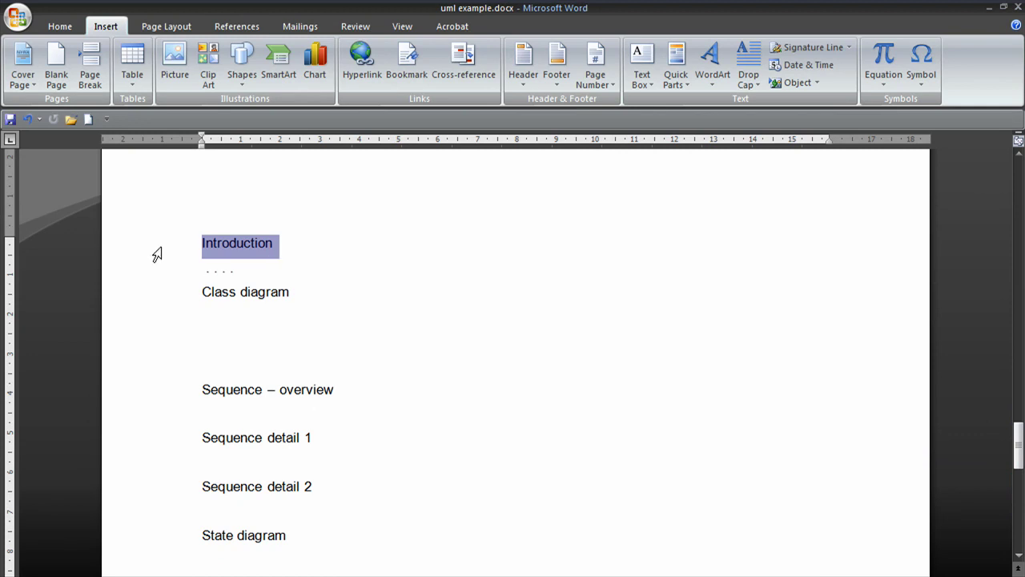
Make Introduction a Heading 1 and add a 'Use case' line above Class diagram.
{"action": "left_click", "coordinate": [73, 25]}
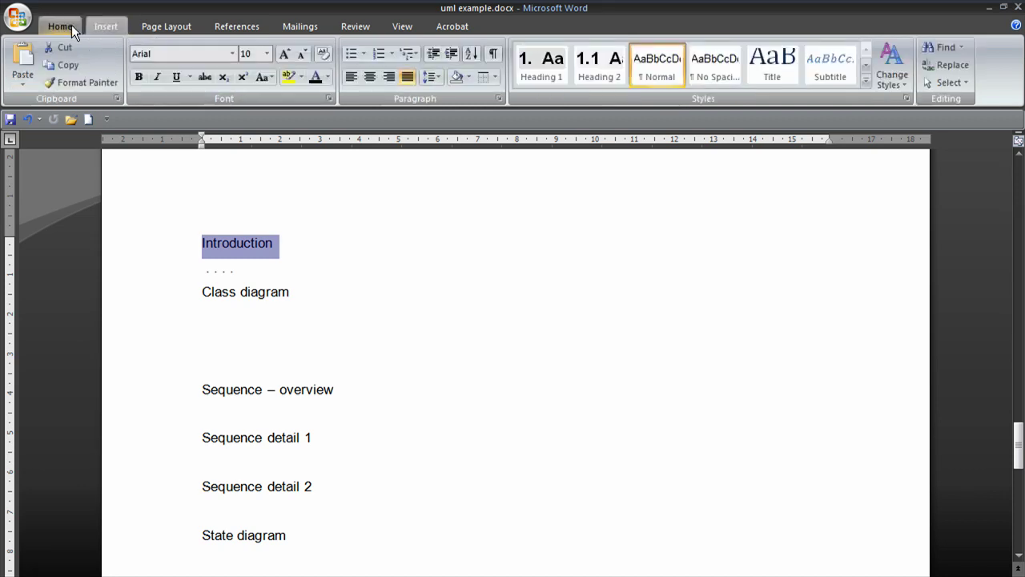
{"action": "left_click", "coordinate": [535, 71]}
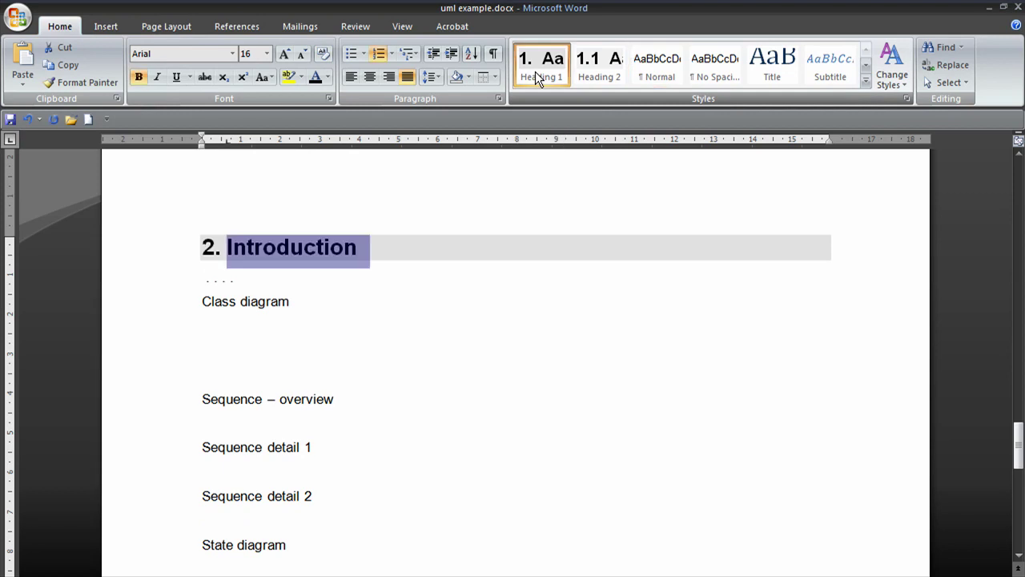
{"action": "left_click", "coordinate": [161, 311]}
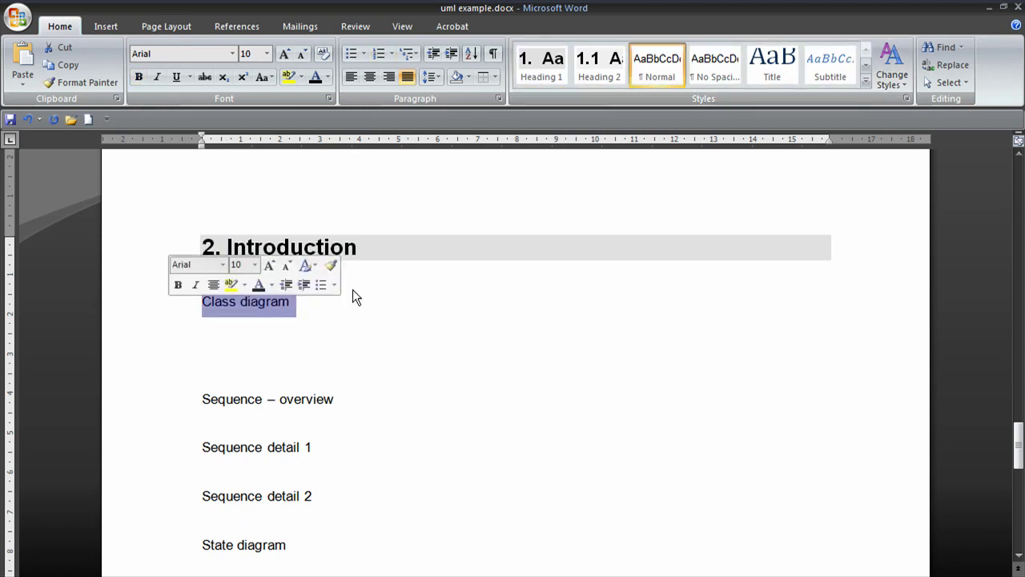
{"action": "left_click", "coordinate": [200, 301]}
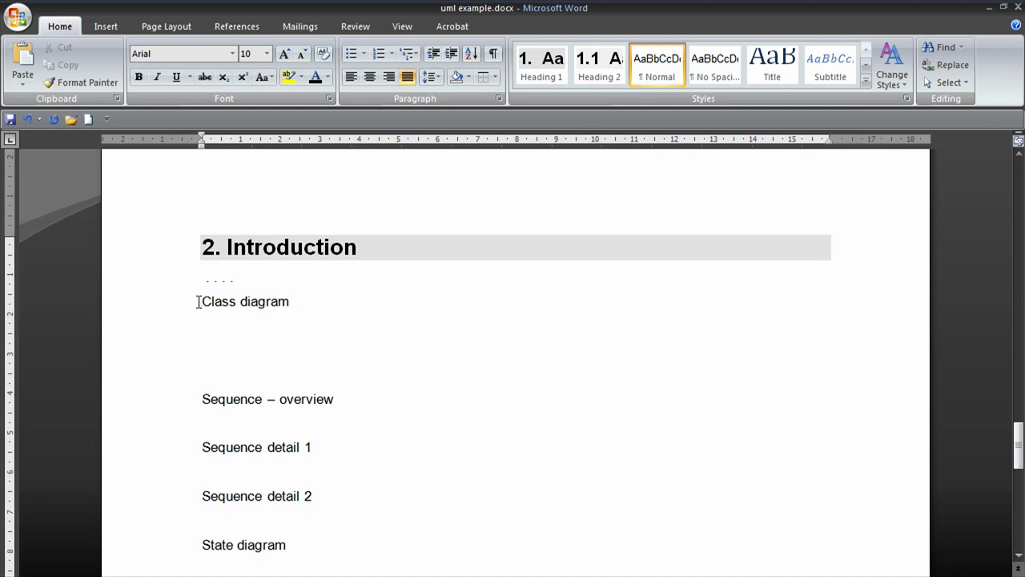
{"action": "key", "text": "Return"}
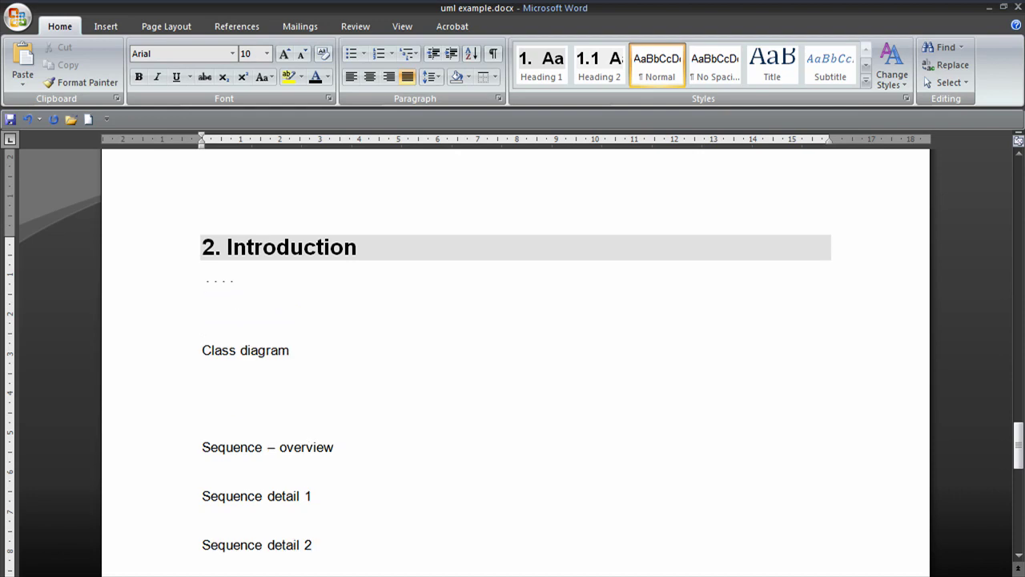
{"action": "type", "text": "U"}
{"action": "type", "text": "se ca"}
{"action": "key", "text": "BackSpace"}
{"action": "type", "text": "e case"}
Apply Heading 1 to Use case, Class diagram and Sequence – overview.
{"action": "left_click", "coordinate": [144, 311]}
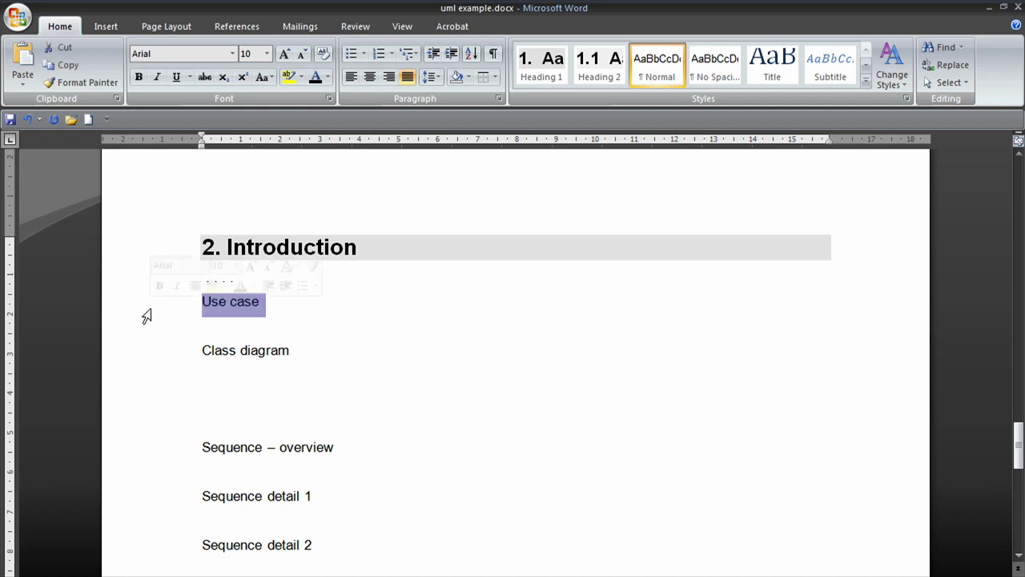
{"action": "left_click", "coordinate": [542, 64]}
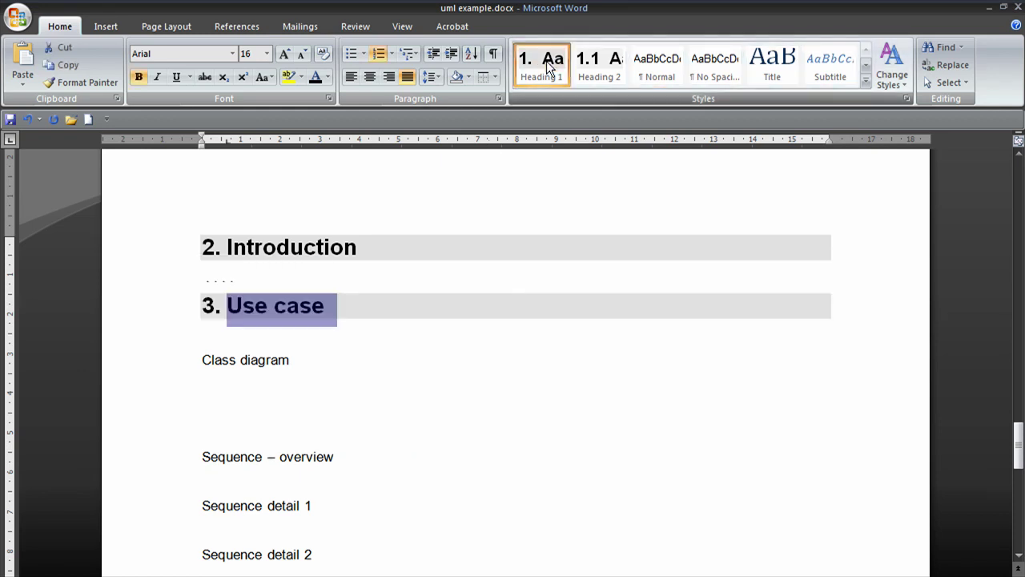
{"action": "left_click", "coordinate": [182, 370]}
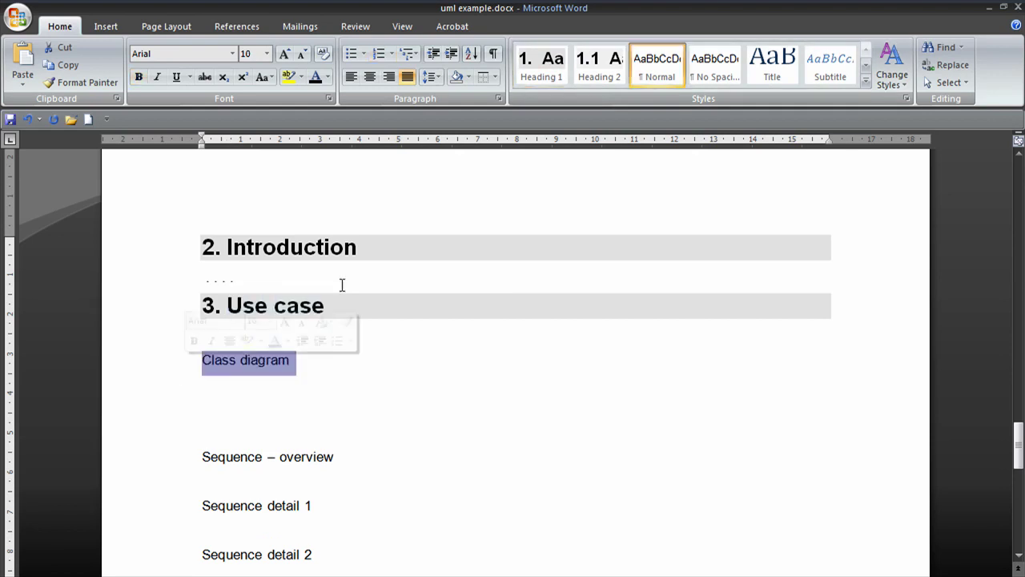
{"action": "left_click", "coordinate": [533, 72]}
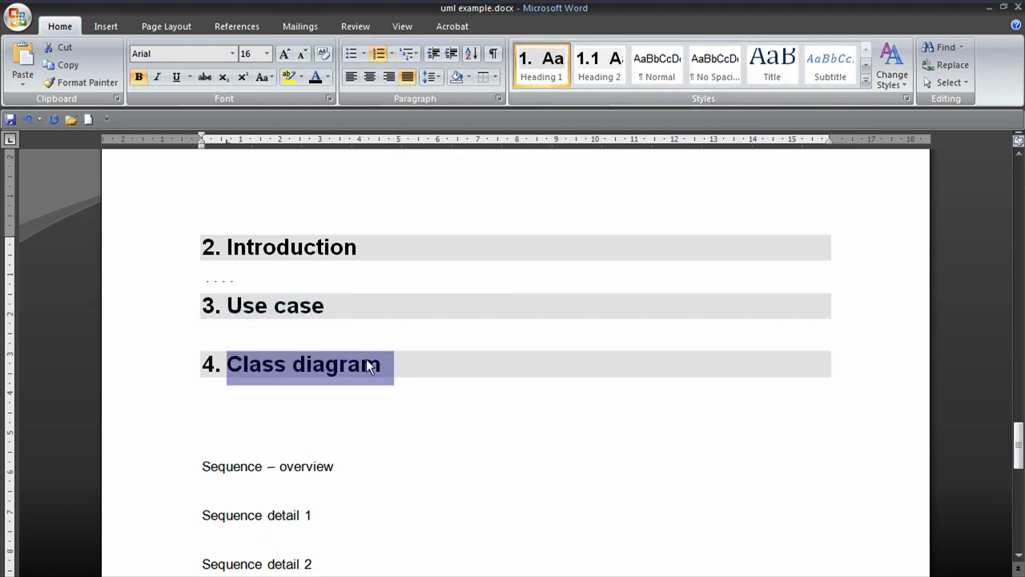
{"action": "left_click", "coordinate": [167, 465]}
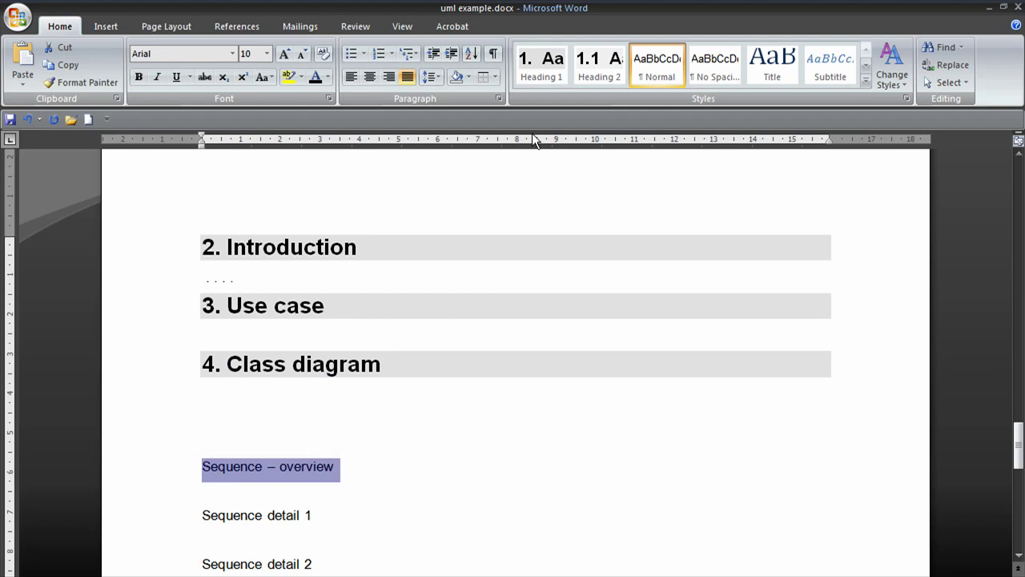
{"action": "left_click", "coordinate": [542, 67]}
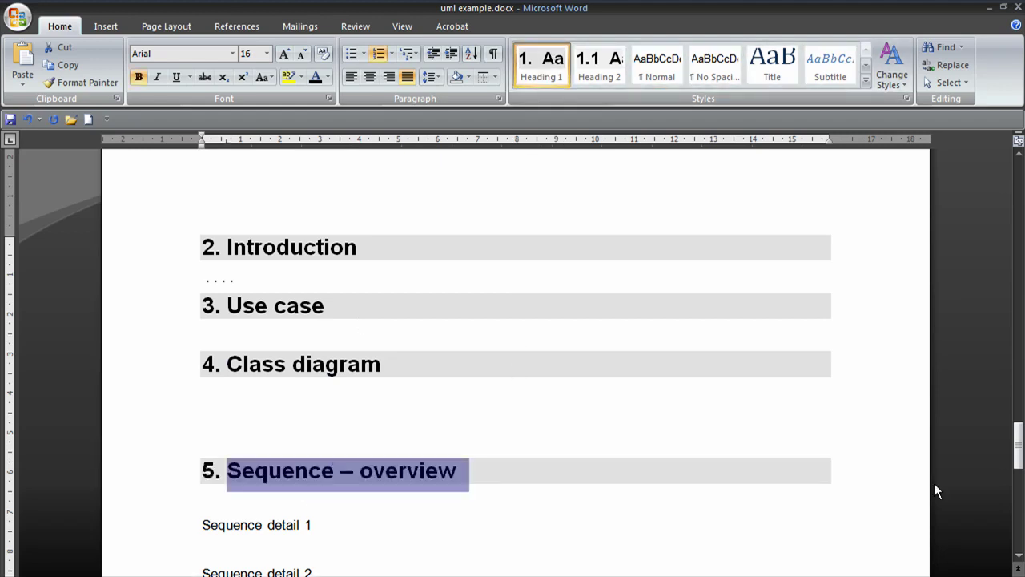
{"action": "left_click", "coordinate": [1019, 556]}
{"action": "left_click", "coordinate": [1018, 556]}
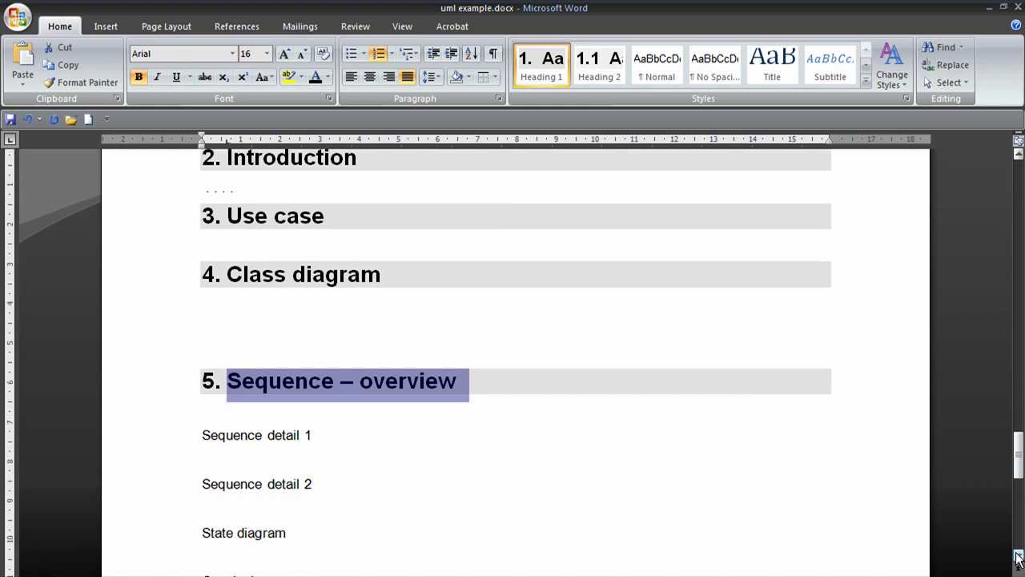
Make Sequence detail 1 and Sequence detail 2 second-level headings 5.1 and 5.2.
{"action": "left_click", "coordinate": [176, 439]}
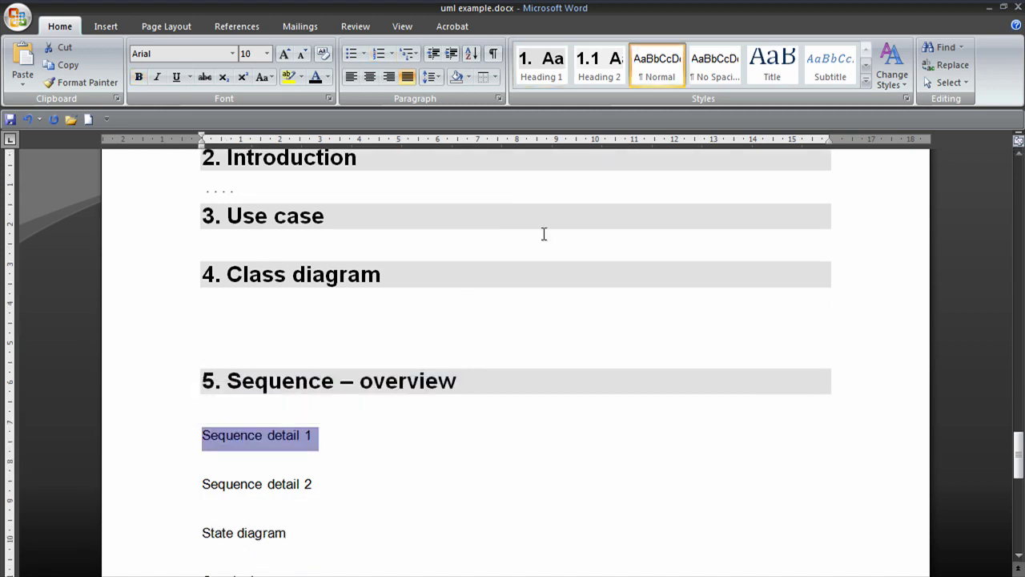
{"action": "left_click", "coordinate": [589, 73]}
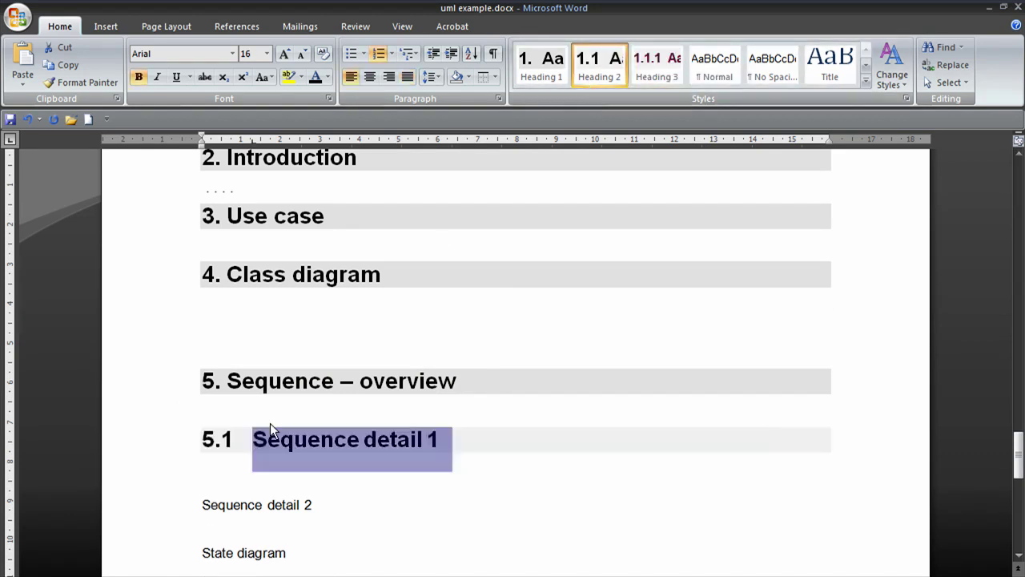
{"action": "left_click", "coordinate": [173, 507]}
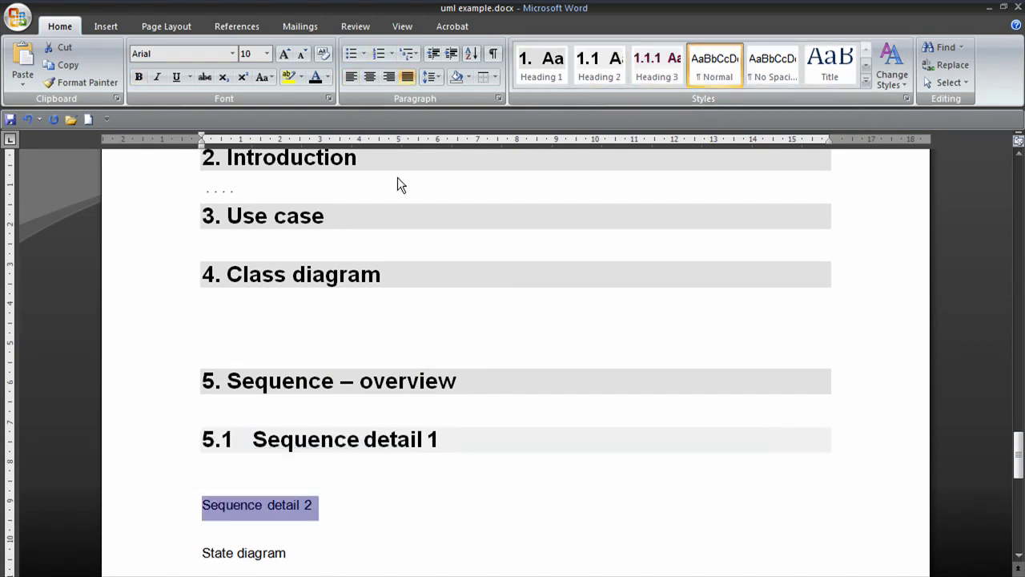
{"action": "left_click", "coordinate": [594, 75]}
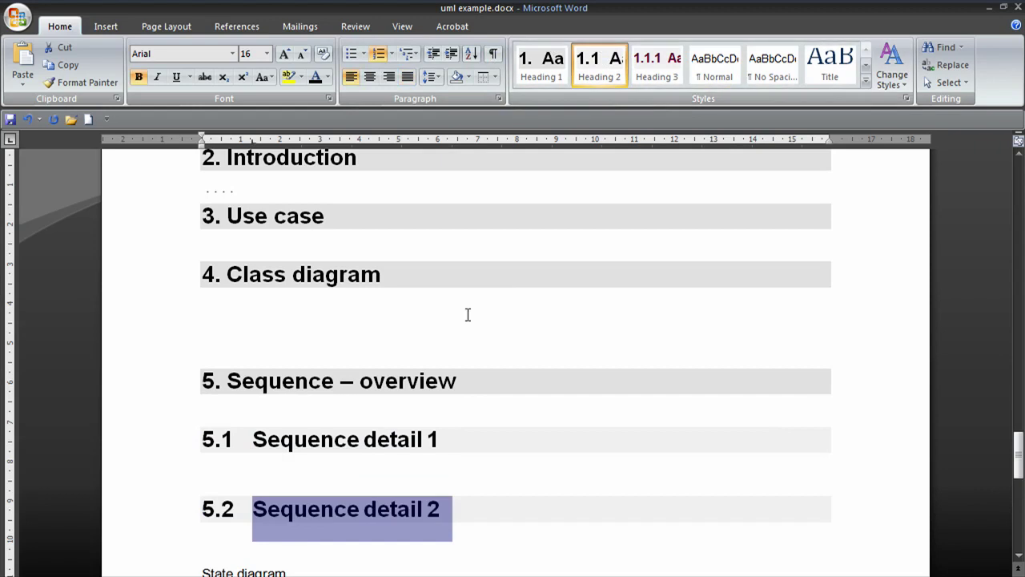
Apply Heading 1 to State diagram and Conclusion, numbering them 6 and 7.
{"action": "left_click", "coordinate": [1018, 551]}
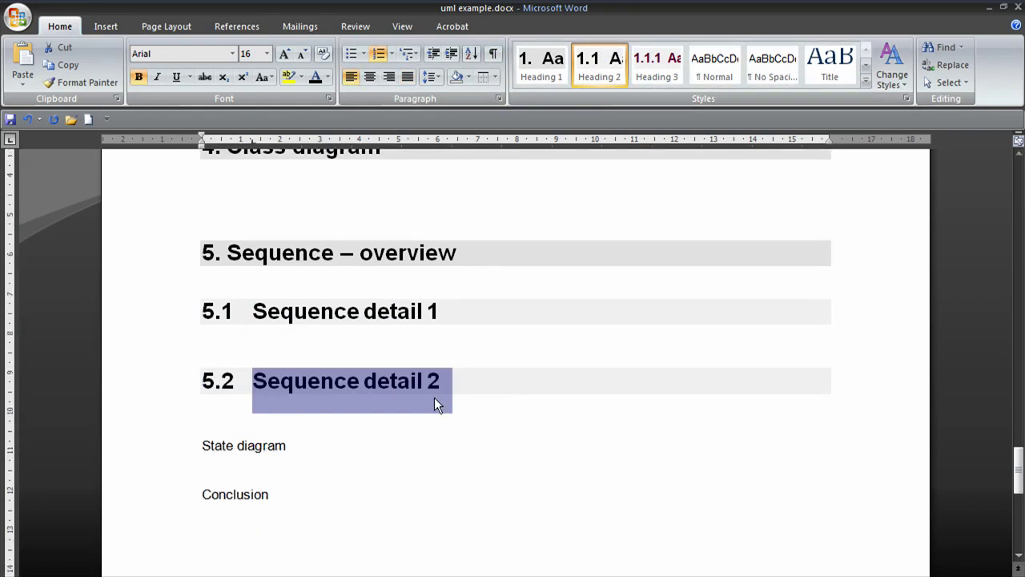
{"action": "left_click", "coordinate": [158, 458]}
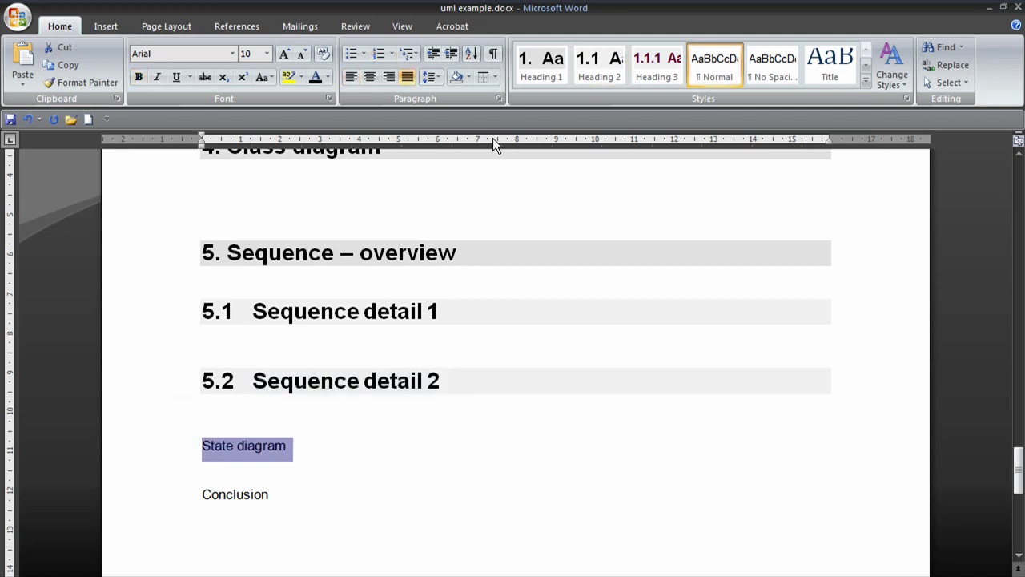
{"action": "left_click", "coordinate": [555, 78]}
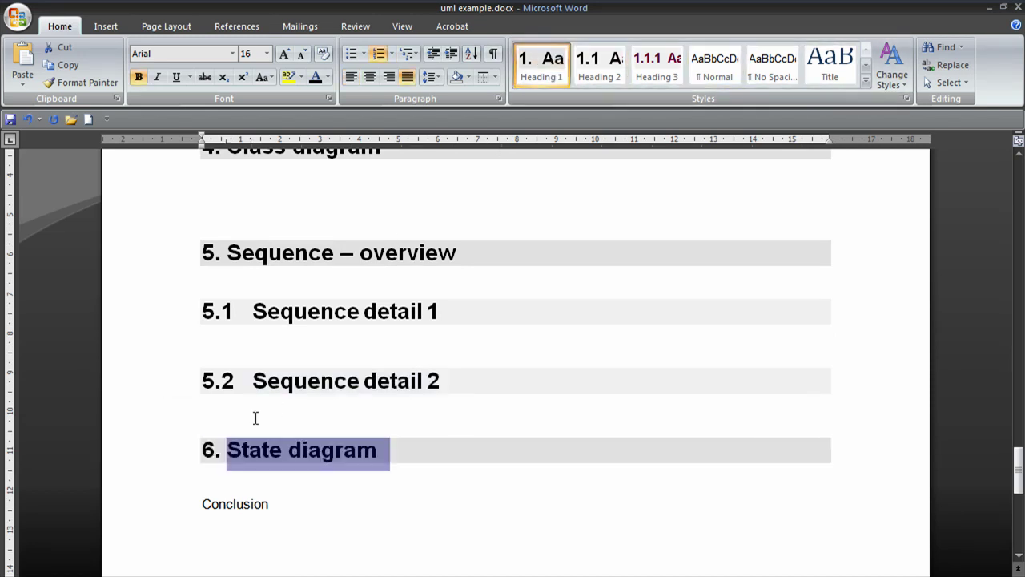
{"action": "left_click", "coordinate": [185, 513]}
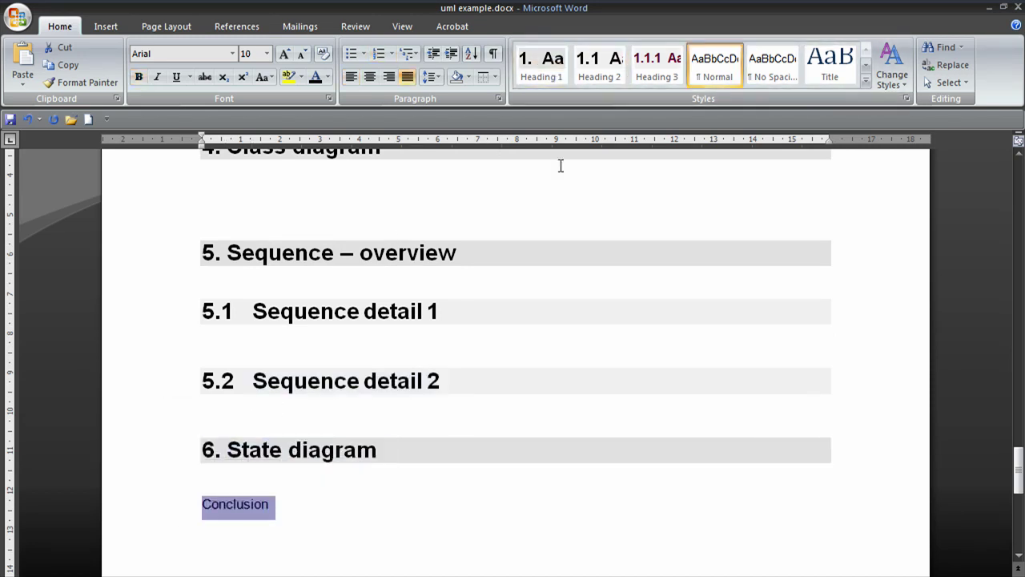
{"action": "left_click", "coordinate": [555, 76]}
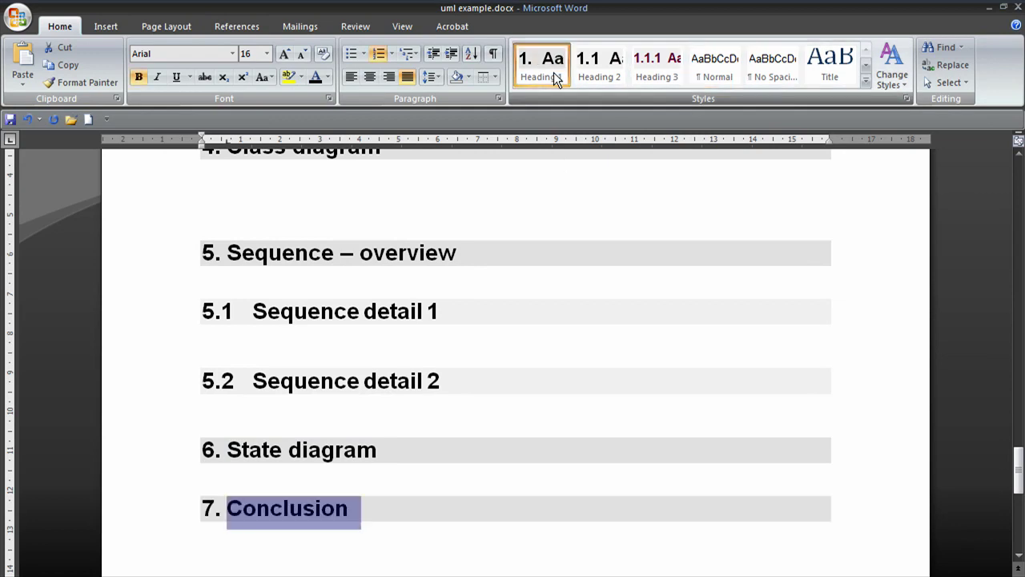
{"action": "left_click", "coordinate": [461, 539]}
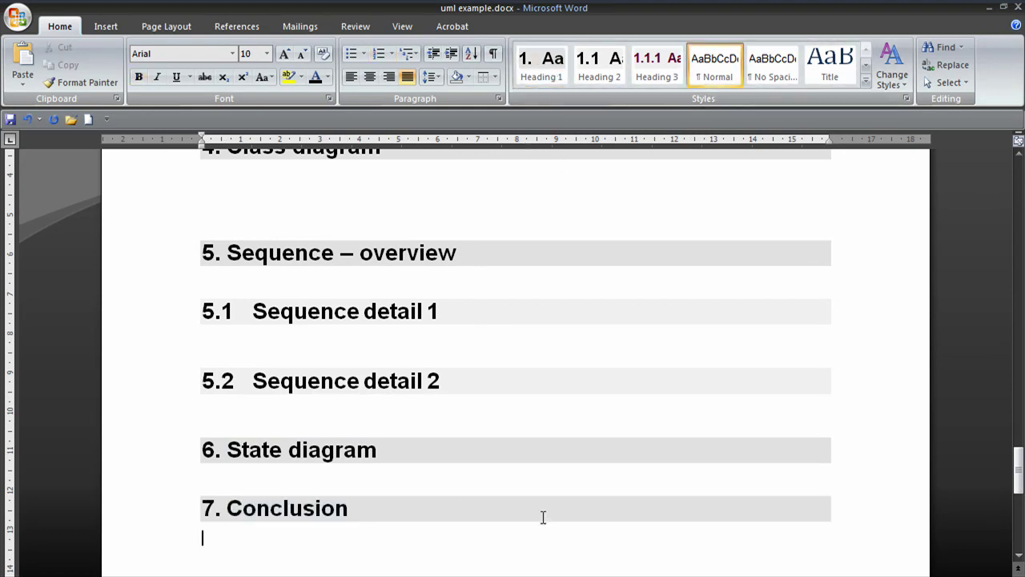
Place the cursor under the Contents title and show the References Table of Contents styles.
{"action": "left_click_drag", "start_coordinate": [1018, 479], "coordinate": [1020, 229]}
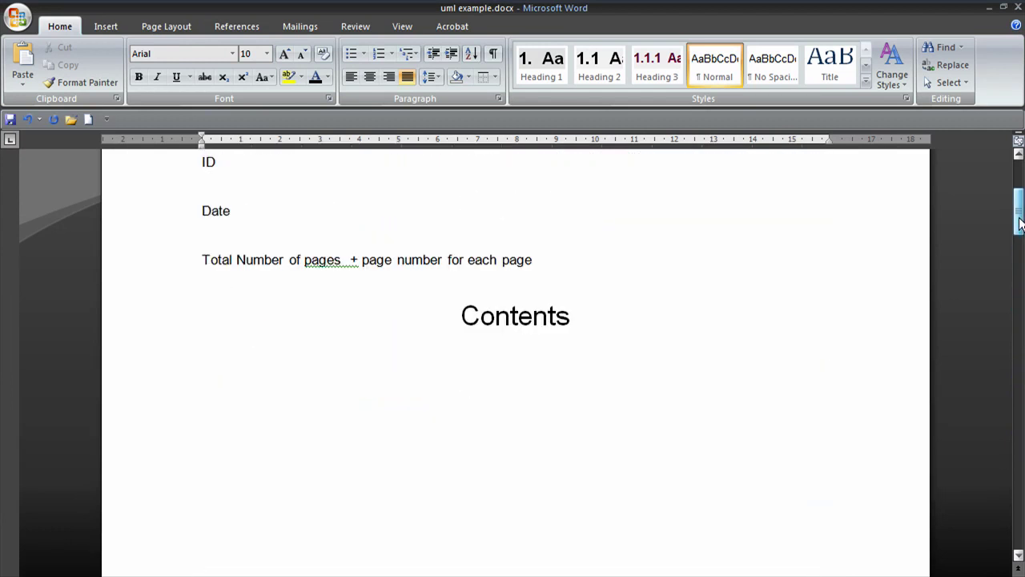
{"action": "left_click", "coordinate": [221, 357]}
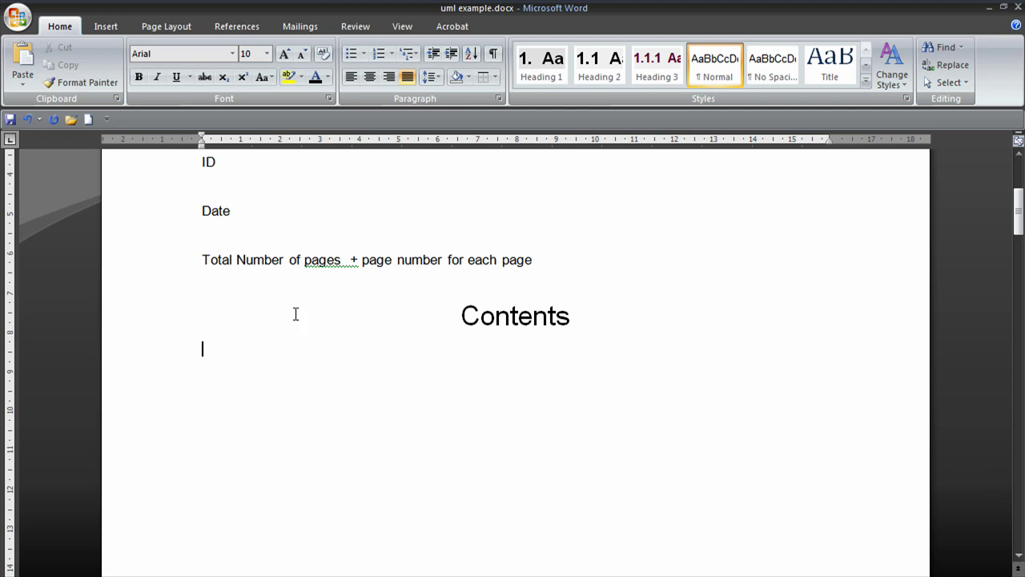
{"action": "left_click", "coordinate": [229, 26]}
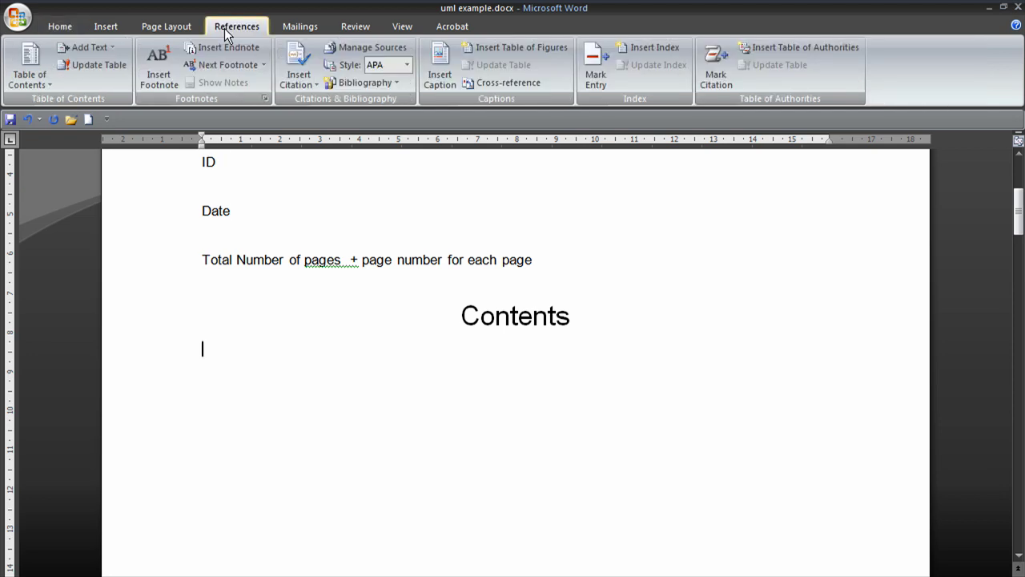
{"action": "left_click", "coordinate": [51, 89]}
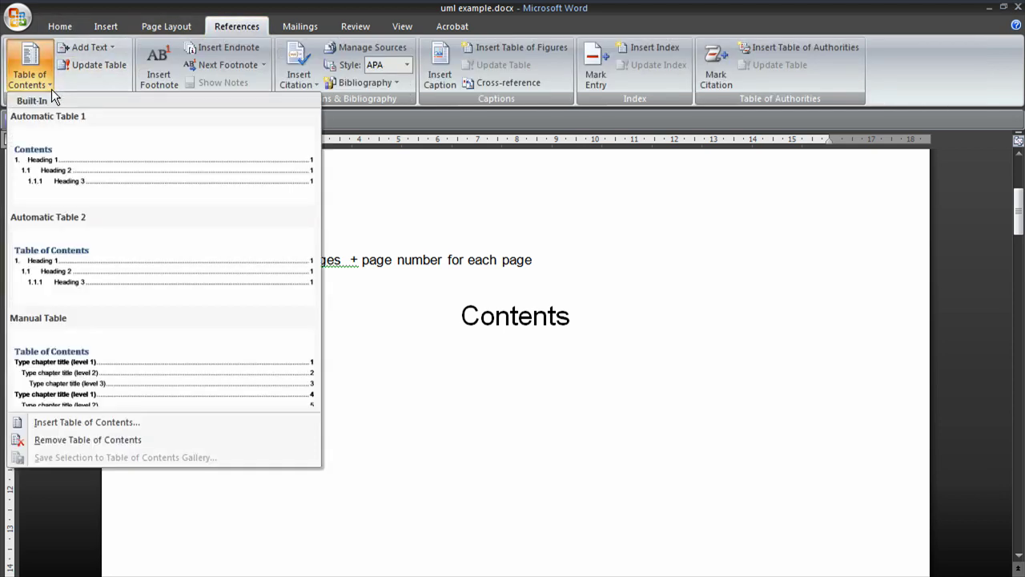
Insert Automatic Table 1 under Contents, then start and cancel a table update.
{"action": "left_click", "coordinate": [58, 185]}
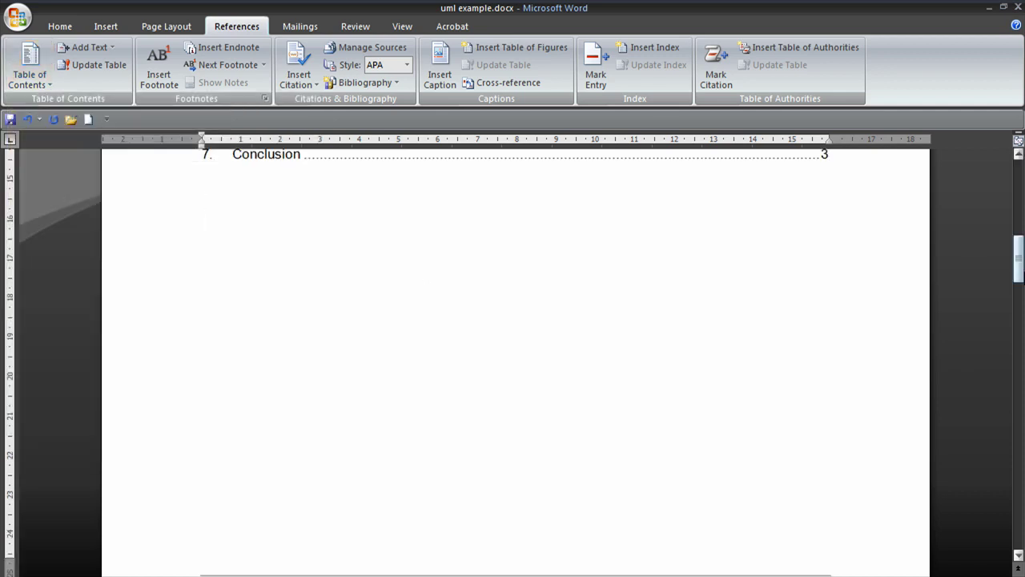
{"action": "left_click_drag", "start_coordinate": [1018, 271], "coordinate": [1018, 242]}
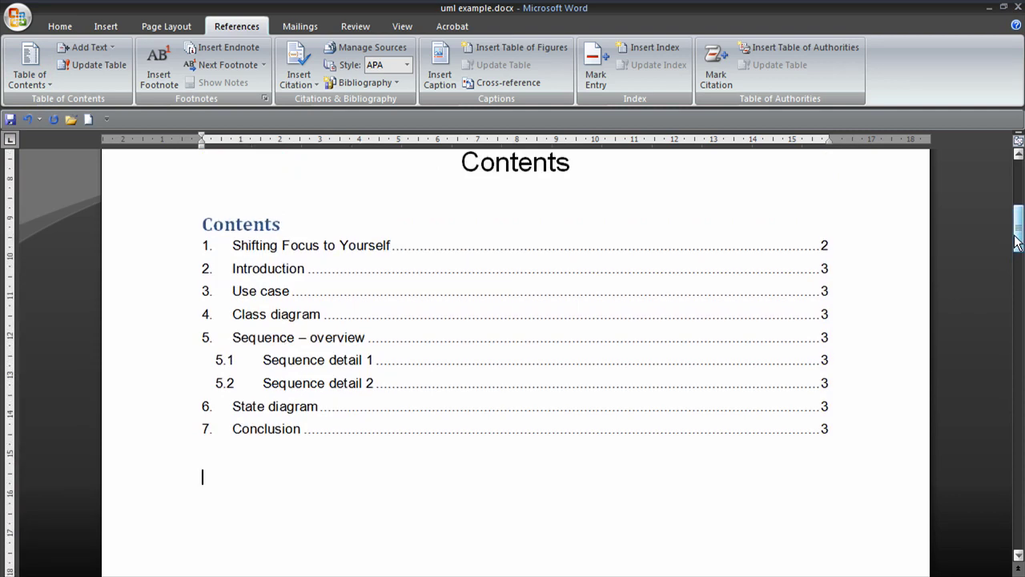
{"action": "right_click", "coordinate": [396, 369]}
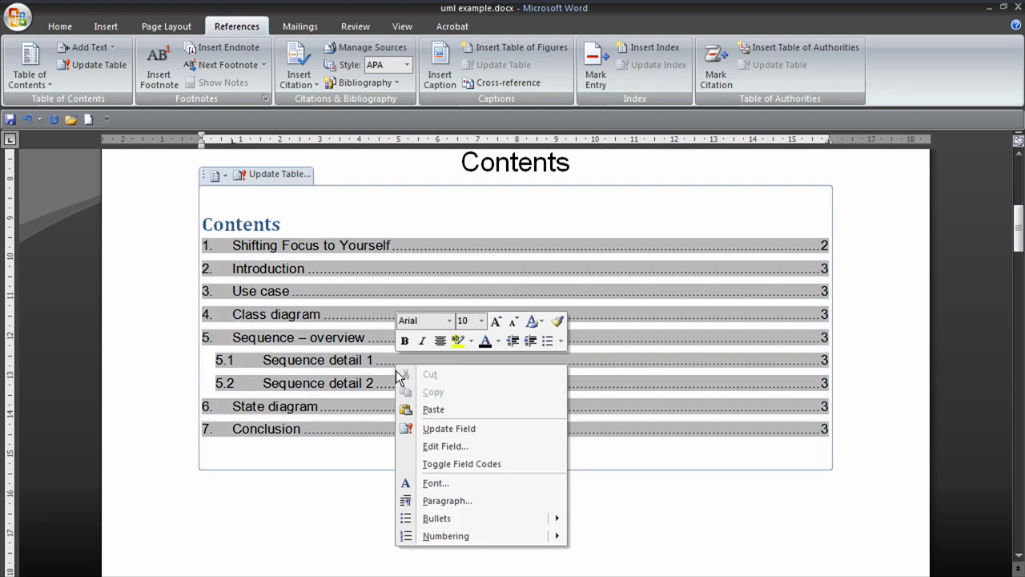
{"action": "left_click", "coordinate": [422, 433]}
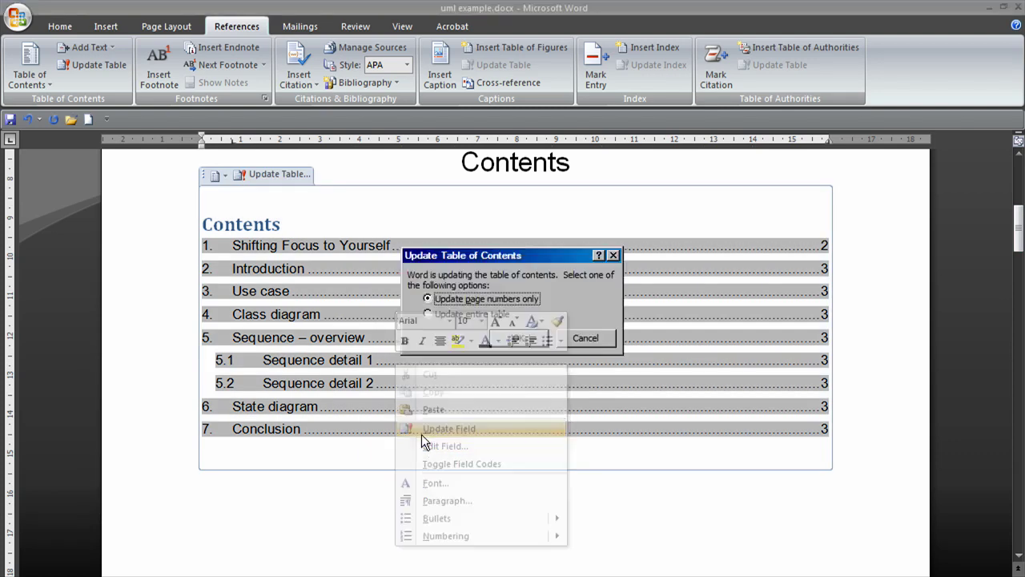
{"action": "left_click", "coordinate": [584, 337]}
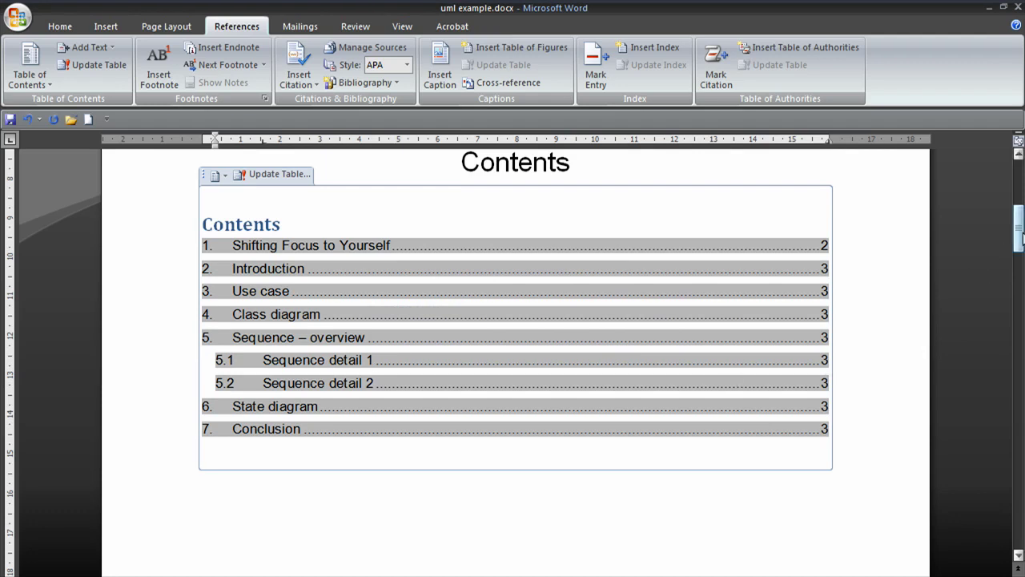
Select all the classes and move them to the frame's top-left corner.
{"action": "left_click_drag", "start_coordinate": [1018, 233], "coordinate": [1019, 191]}
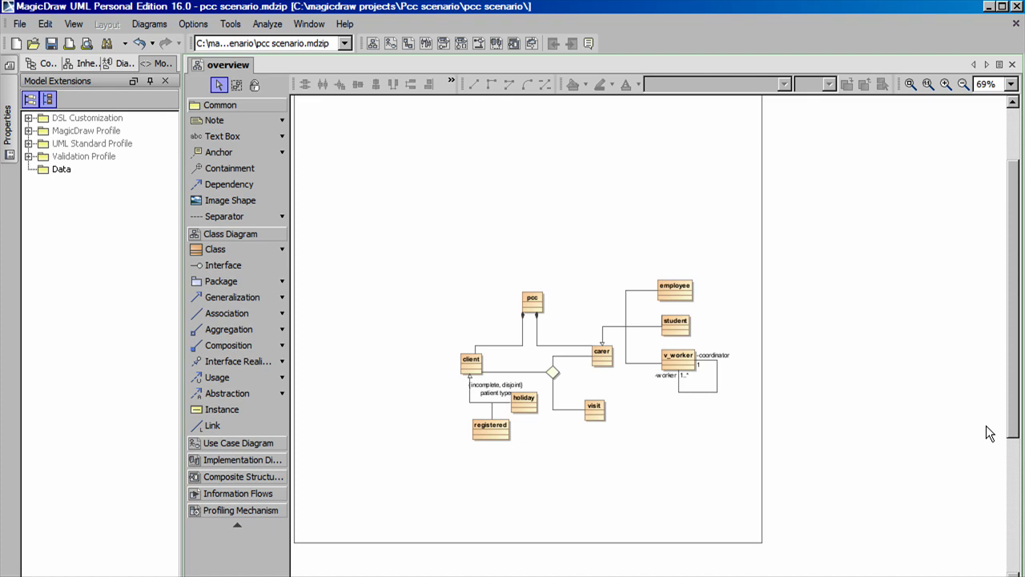
{"action": "left_click_drag", "start_coordinate": [1015, 429], "coordinate": [1016, 333]}
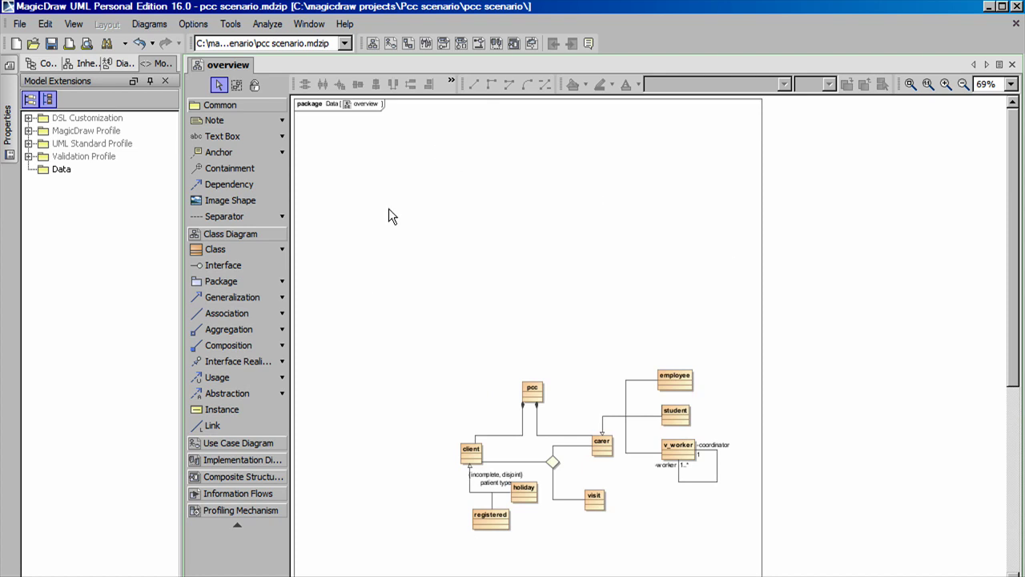
{"action": "left_click_drag", "start_coordinate": [423, 330], "coordinate": [742, 568]}
{"action": "left_click_drag", "start_coordinate": [677, 422], "coordinate": [521, 164]}
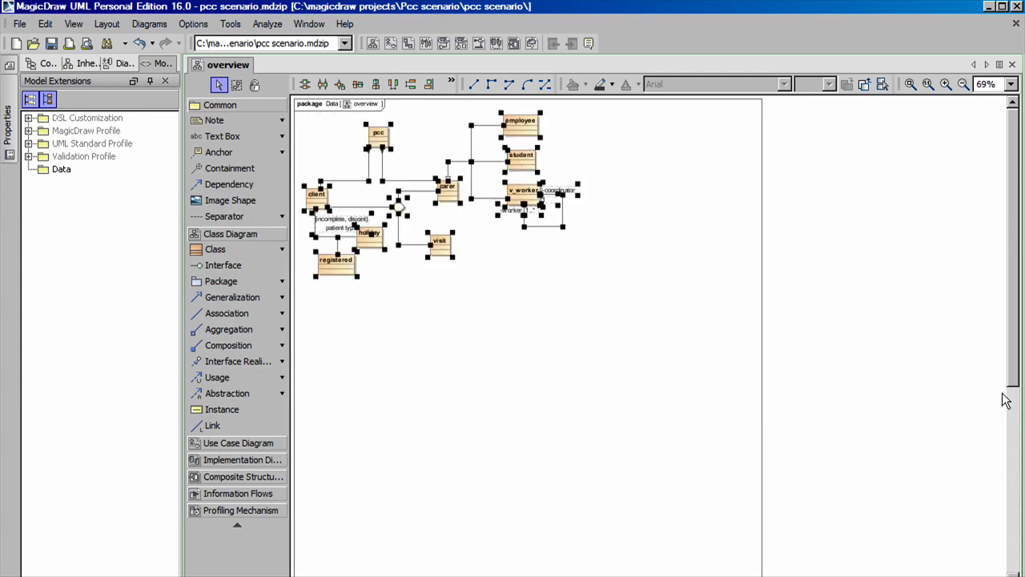
Shrink the diagram frame tightly around the regrouped classes.
{"action": "scroll", "coordinate": [1013, 398], "scroll_direction": "down", "scroll_amount": 1}
{"action": "scroll", "coordinate": [1013, 398], "scroll_direction": "down", "scroll_amount": 5}
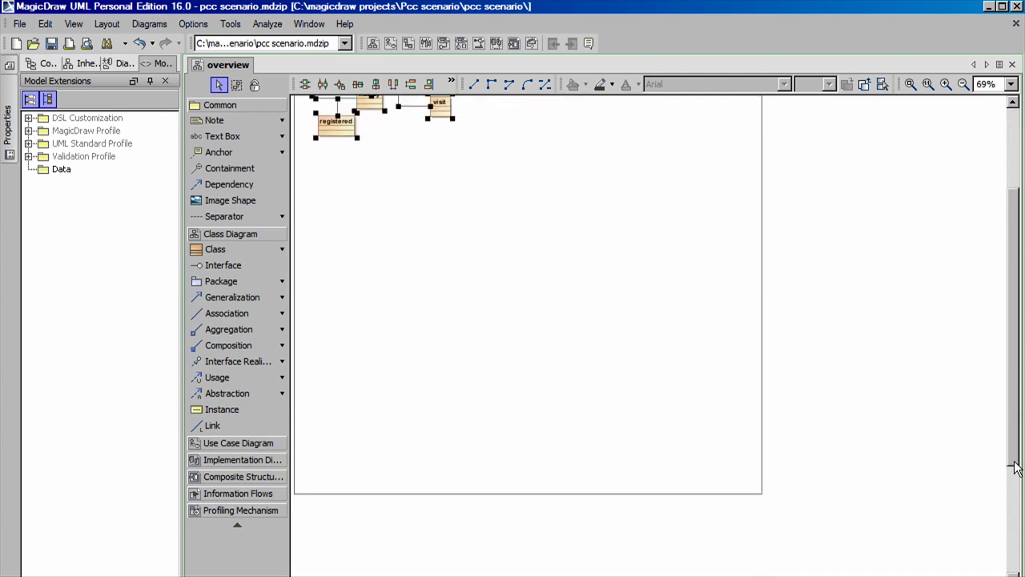
{"action": "left_click", "coordinate": [761, 387]}
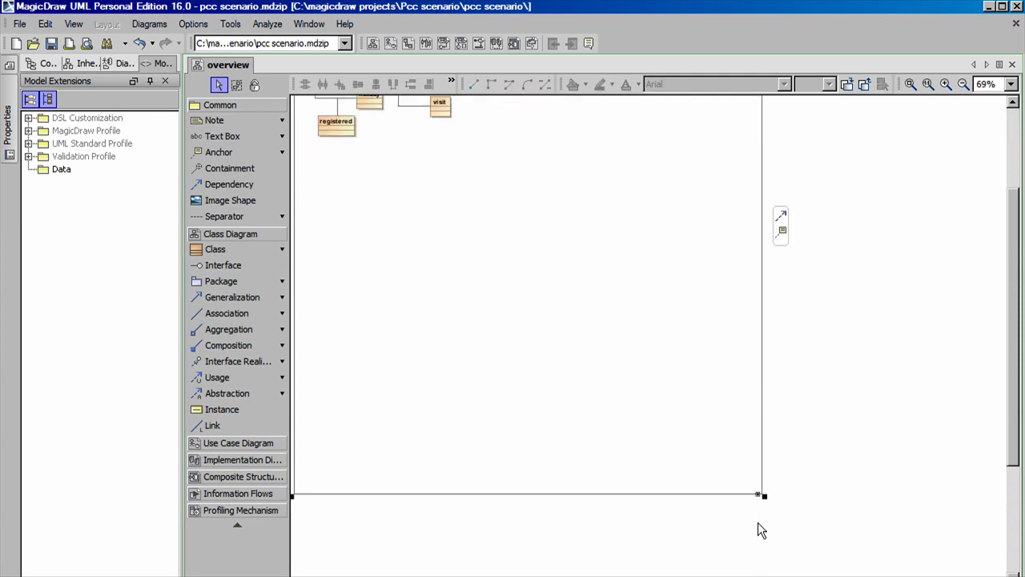
{"action": "left_click_drag", "start_coordinate": [762, 494], "coordinate": [484, 149]}
{"action": "scroll", "coordinate": [1021, 261], "scroll_direction": "up", "scroll_amount": 1}
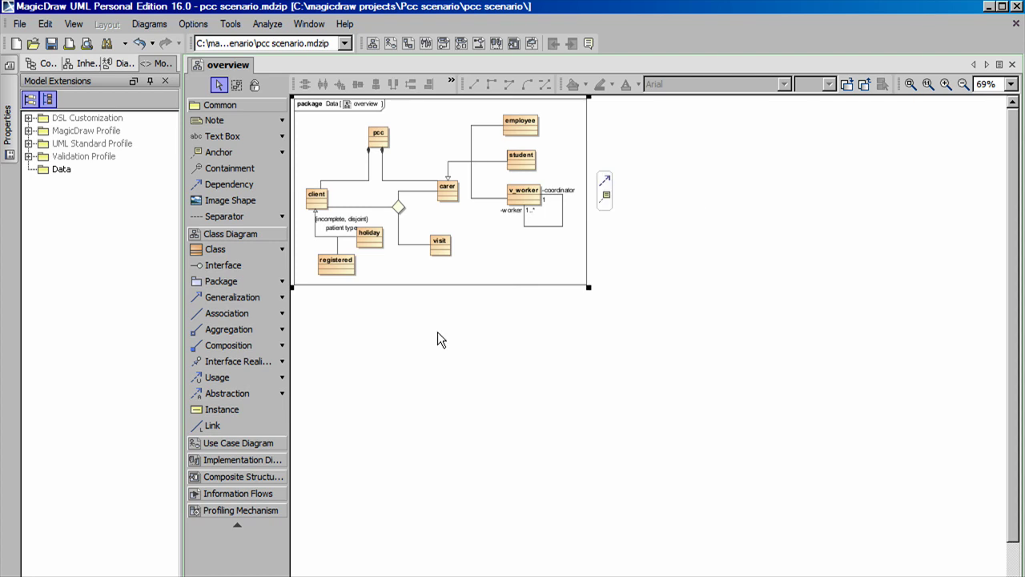
Deselect the frame and fit the overview diagram to the window.
{"action": "left_click", "coordinate": [640, 364]}
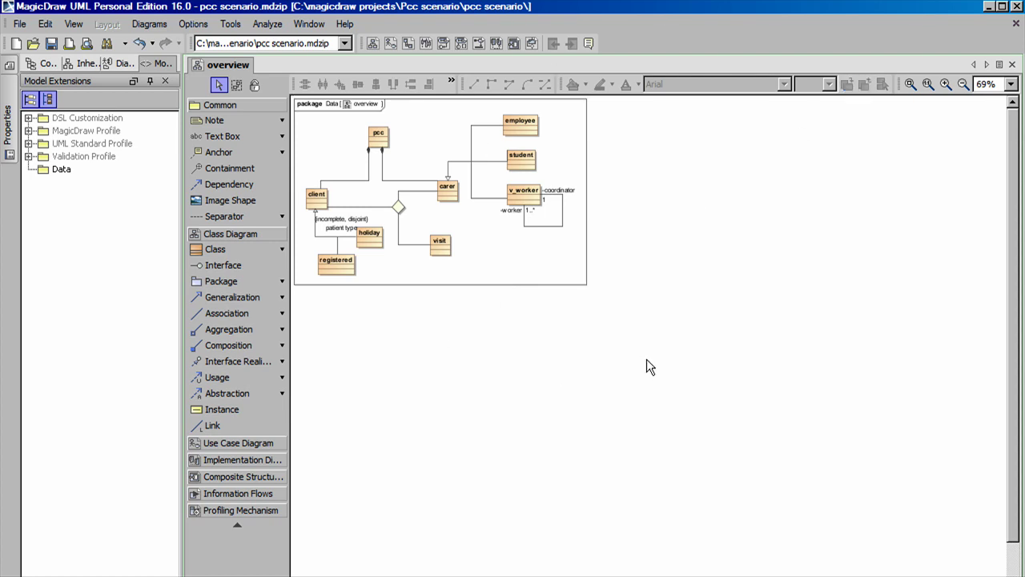
{"action": "left_click", "coordinate": [910, 85]}
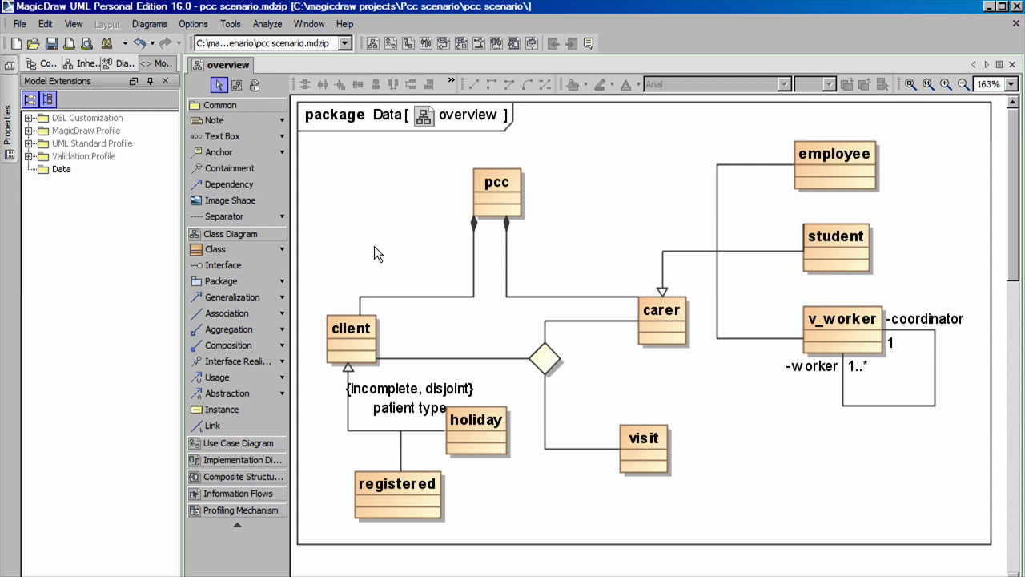
Copy the overview diagram with Edit > Copy as EMF Image and acknowledge the quality notice.
{"action": "left_click", "coordinate": [45, 24]}
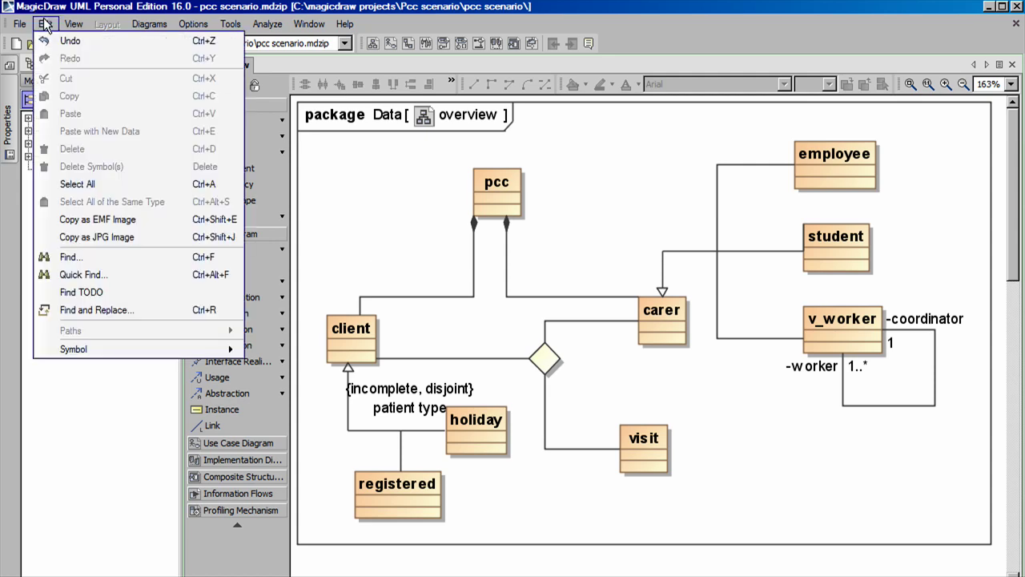
{"action": "left_click", "coordinate": [80, 229]}
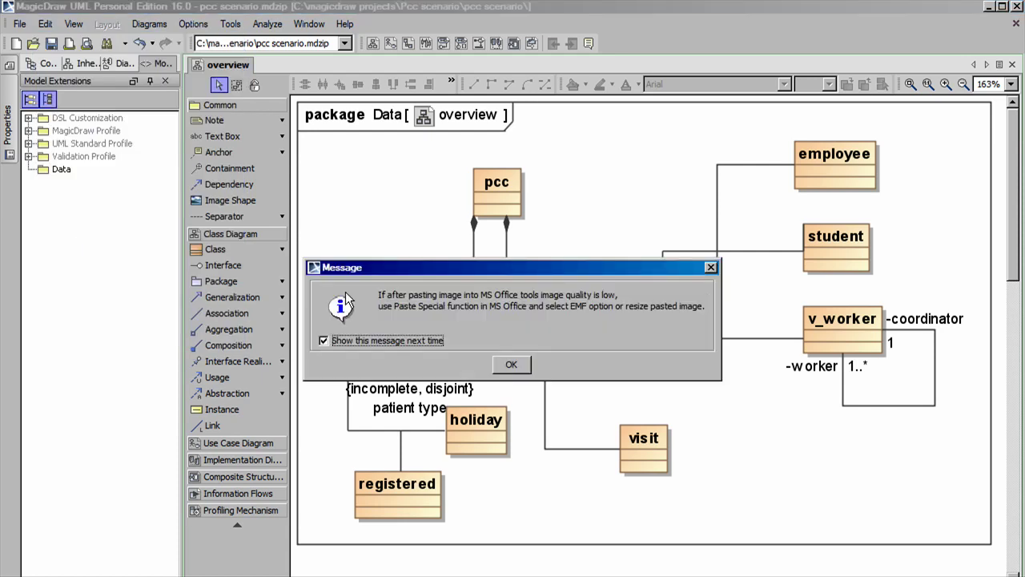
{"action": "left_click", "coordinate": [522, 365]}
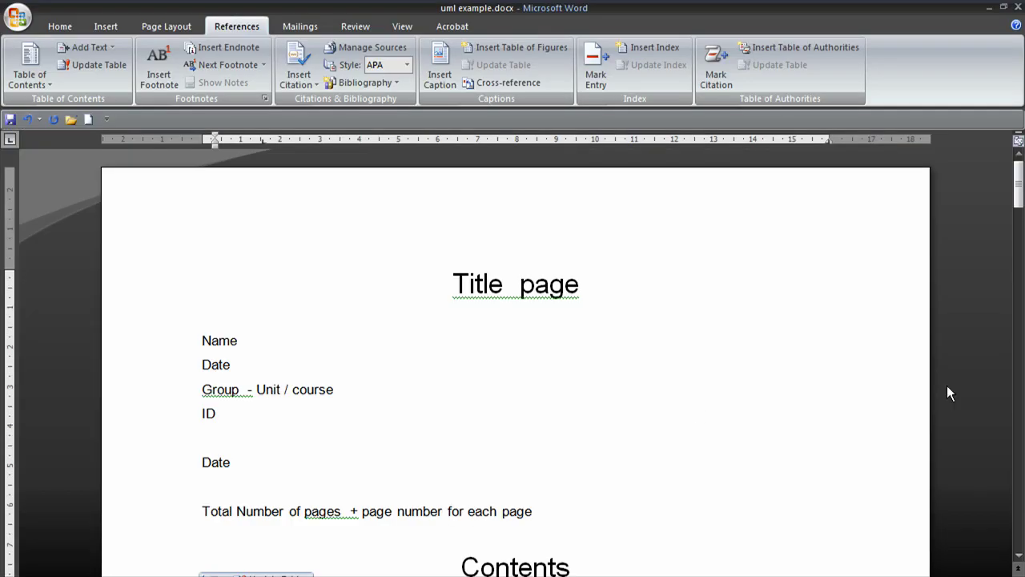
Move to the blank page below the Conclusion heading.
{"action": "left_click", "coordinate": [1019, 434]}
{"action": "left_click", "coordinate": [1020, 434]}
{"action": "left_click", "coordinate": [1019, 433]}
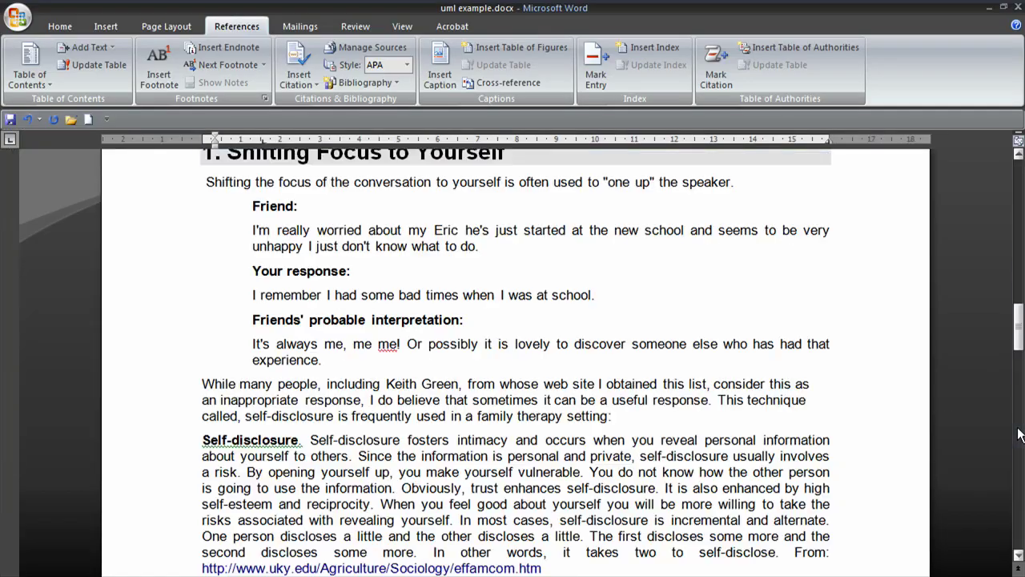
{"action": "left_click_drag", "start_coordinate": [1021, 302], "coordinate": [1021, 493]}
{"action": "left_click", "coordinate": [480, 391]}
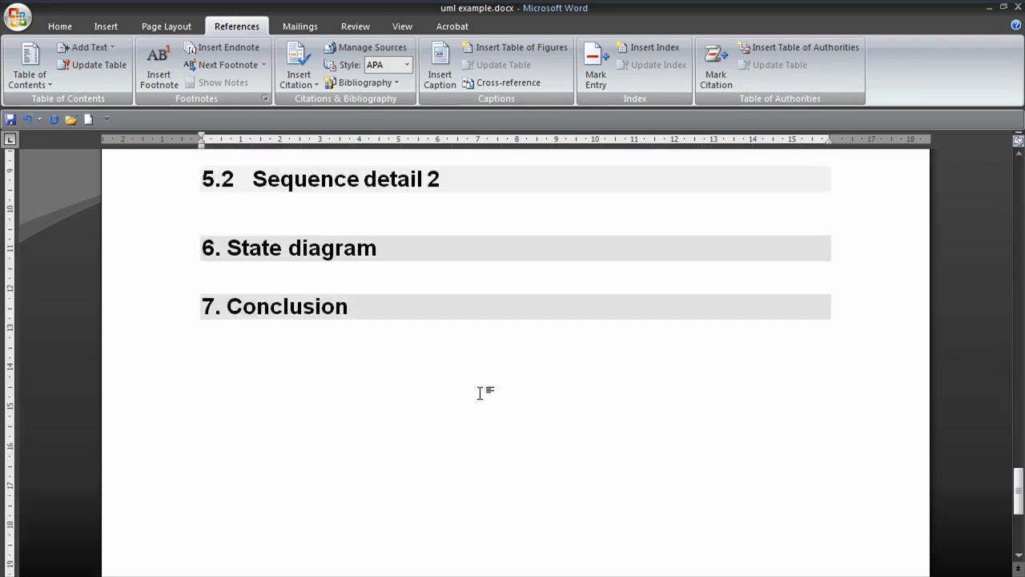
{"action": "scroll", "coordinate": [481, 394], "scroll_direction": "down", "scroll_amount": 5}
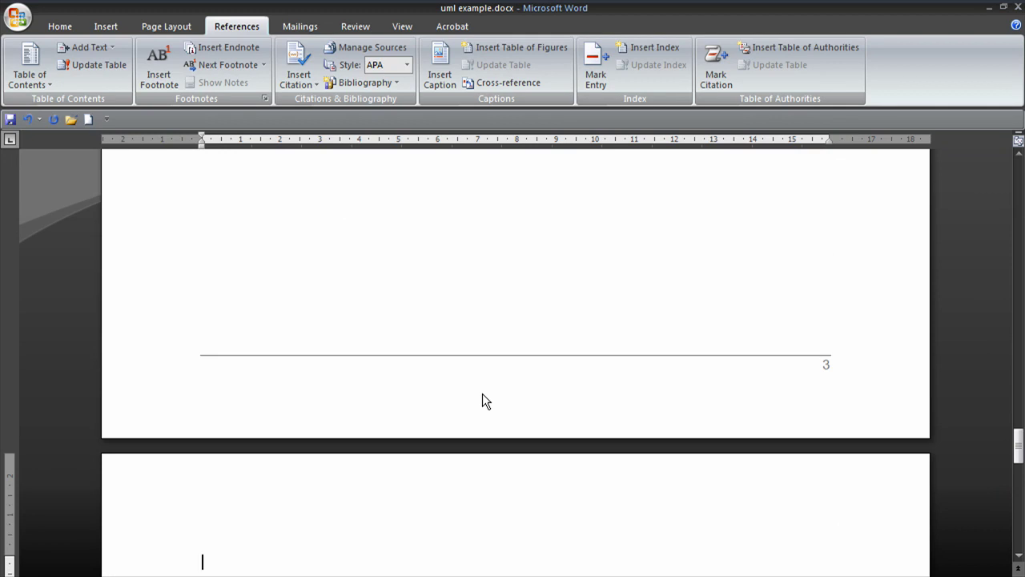
{"action": "left_click_drag", "start_coordinate": [1018, 447], "coordinate": [1019, 481]}
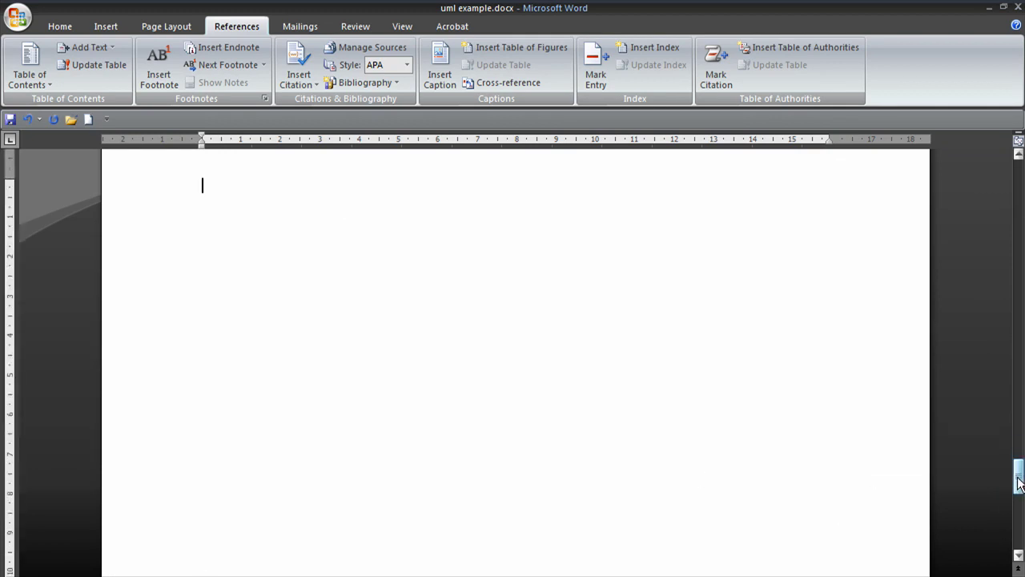
Paste the class diagram onto the blank page as a trial, then delete it.
{"action": "key", "text": "ctrl+v"}
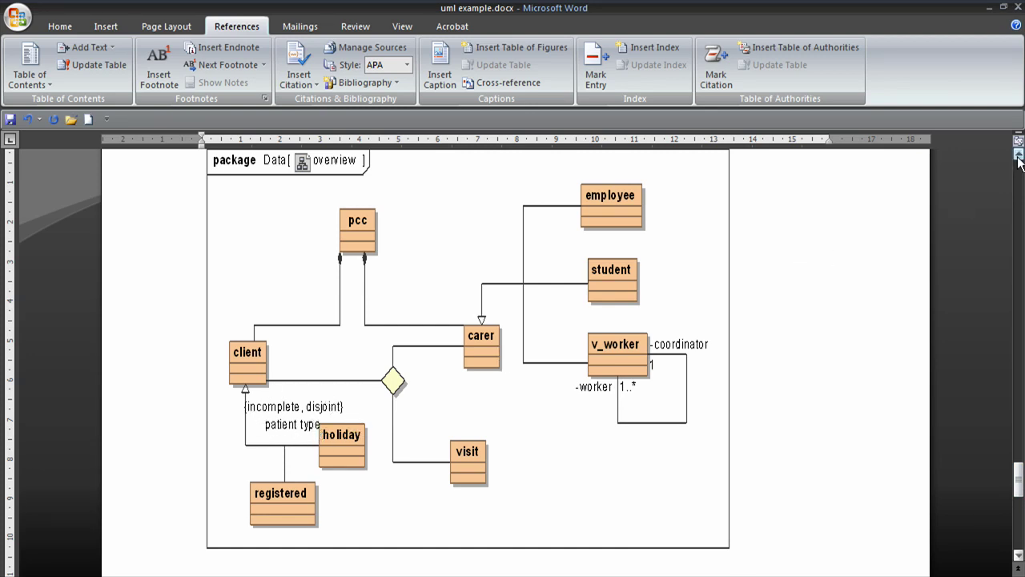
{"action": "scroll", "coordinate": [771, 220], "scroll_direction": "up", "scroll_amount": 1}
{"action": "left_click", "coordinate": [583, 317]}
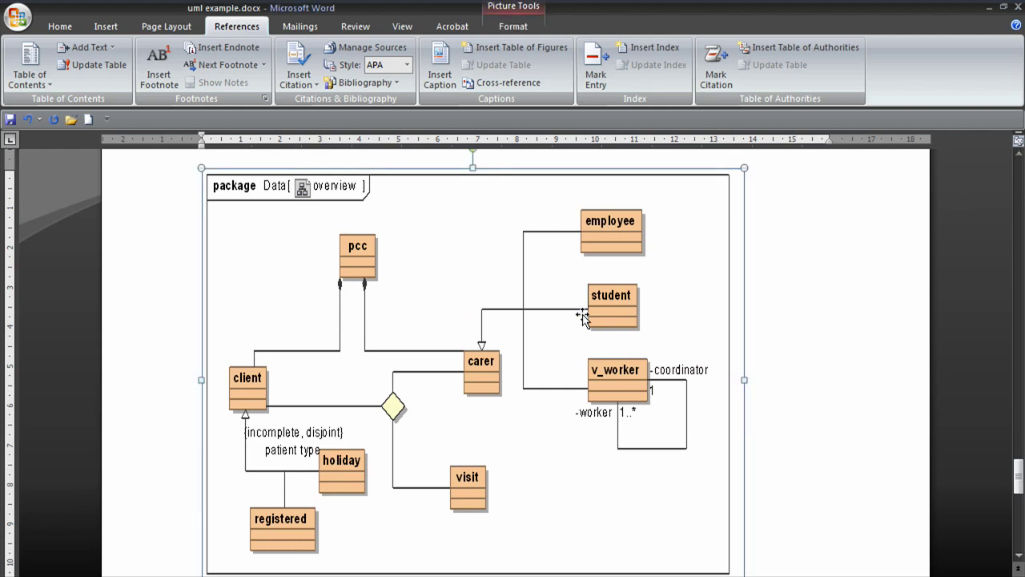
{"action": "key", "text": "Delete"}
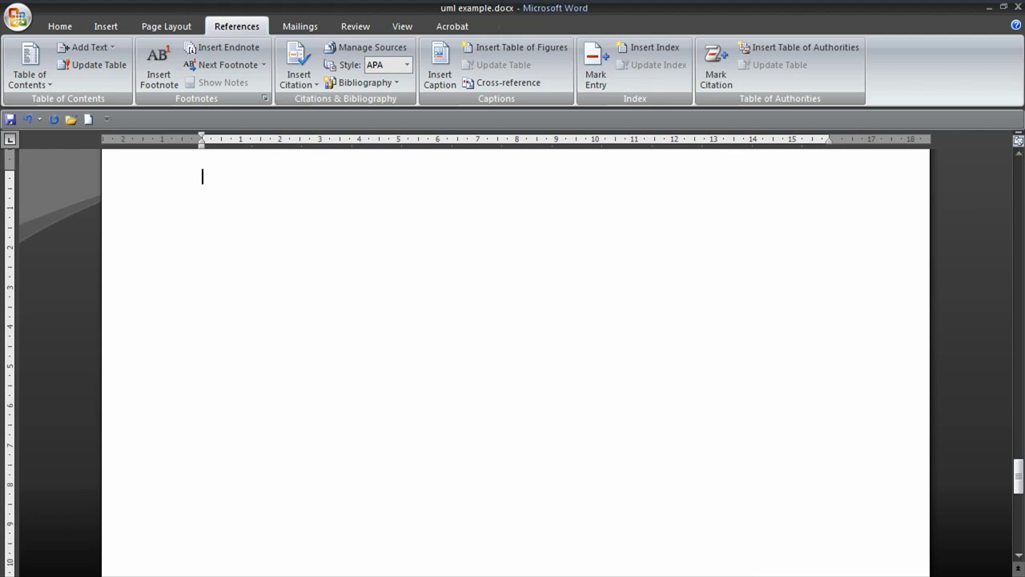
In MagicDraw, copy the class diagram to the clipboard as a JPG image.
{"action": "key", "text": "alt+Tab"}
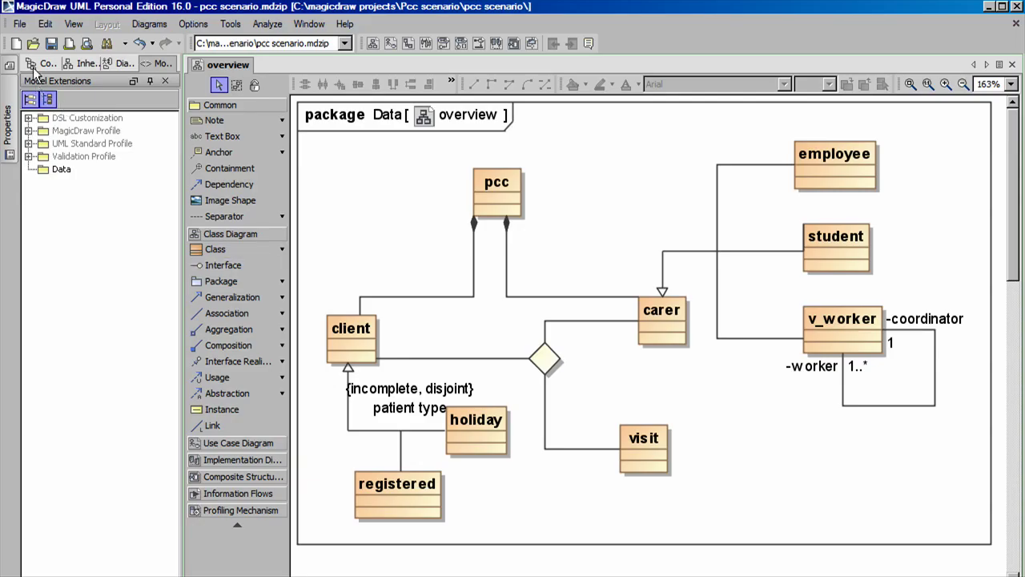
{"action": "left_click", "coordinate": [46, 25]}
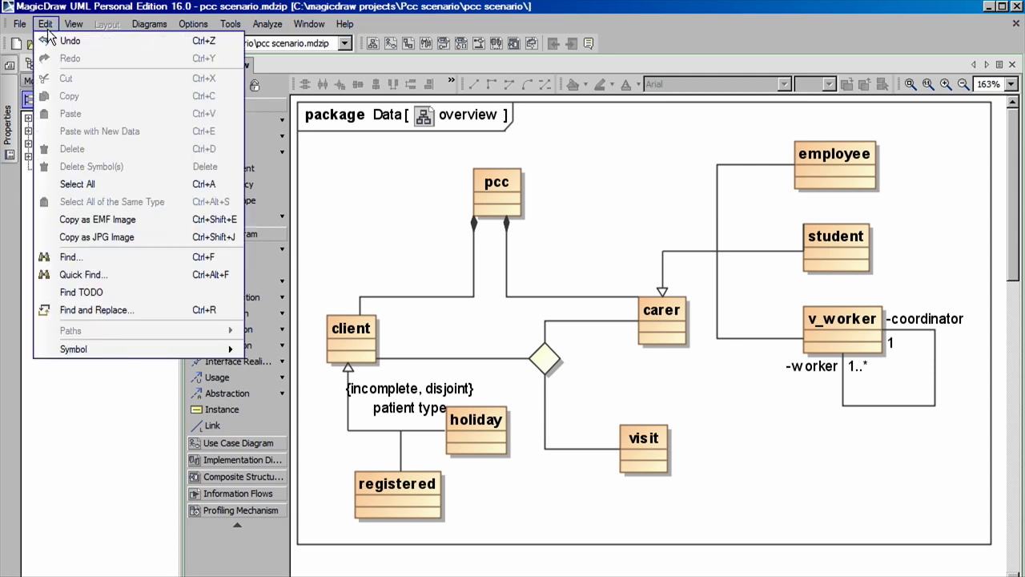
{"action": "left_click", "coordinate": [65, 236]}
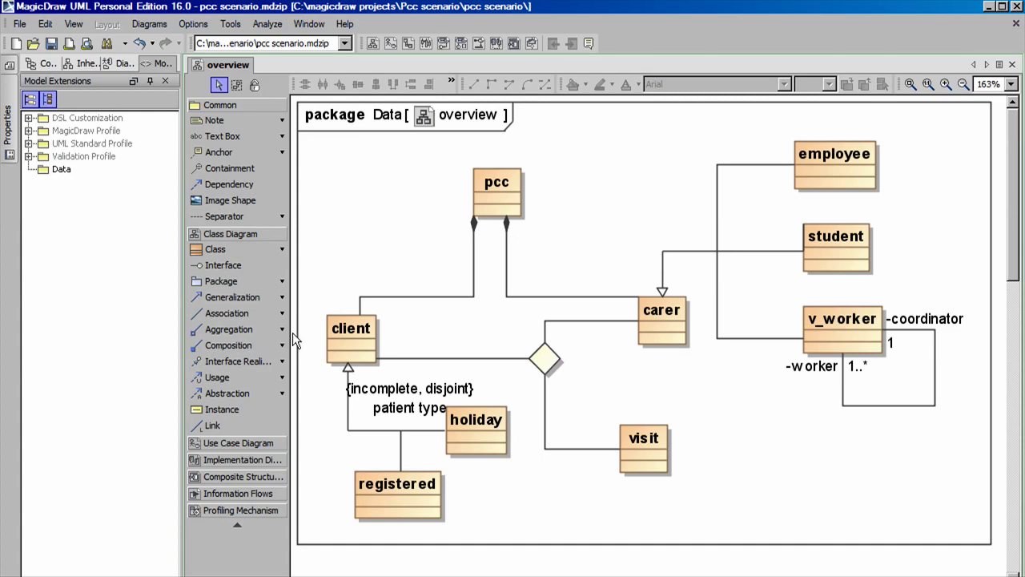
Paste the JPG diagram into Word, delete it again, and return to MagicDraw.
{"action": "key", "text": "alt+Tab"}
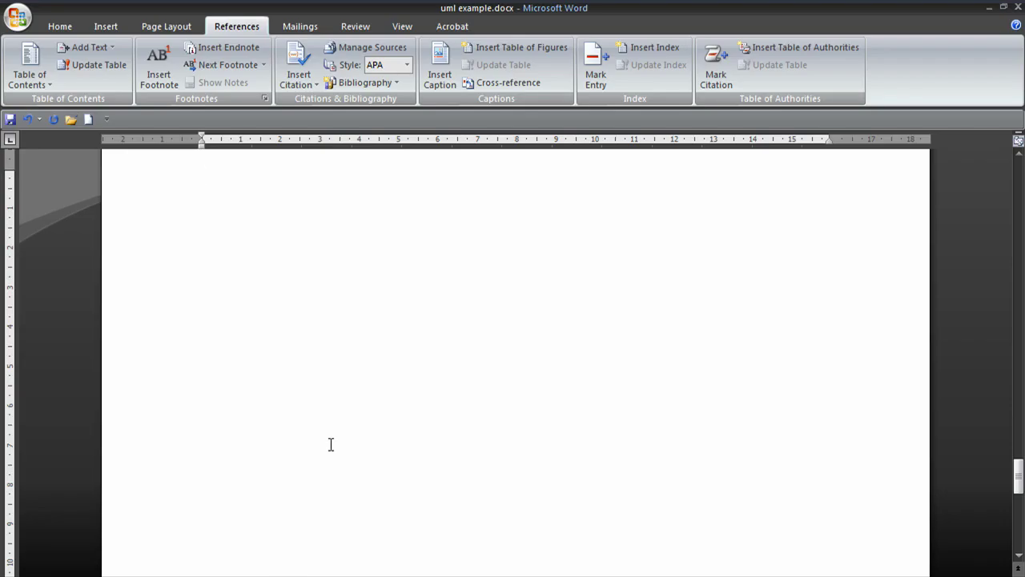
{"action": "key", "text": "ctrl+v"}
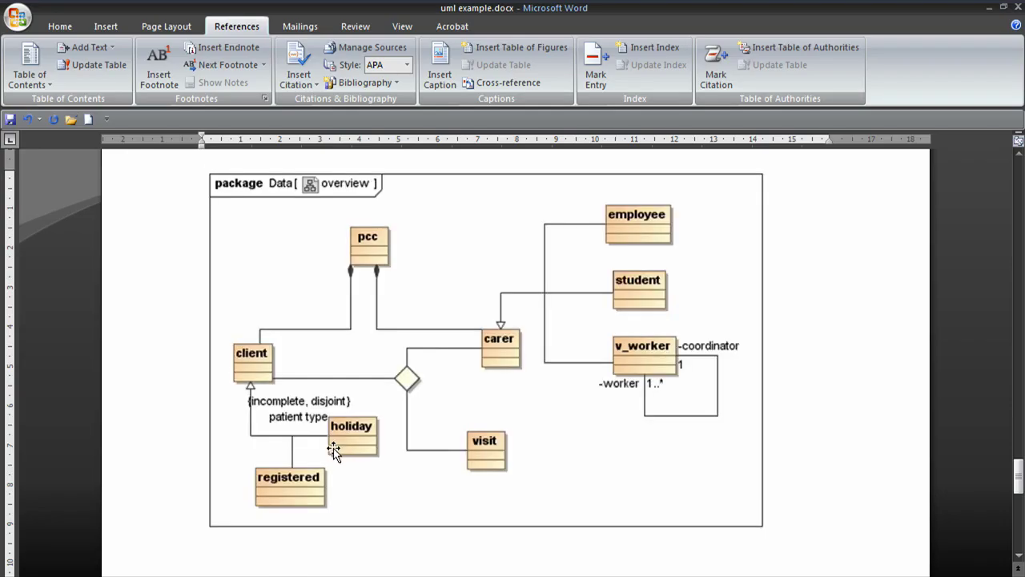
{"action": "key", "text": "Return"}
{"action": "left_click", "coordinate": [424, 450]}
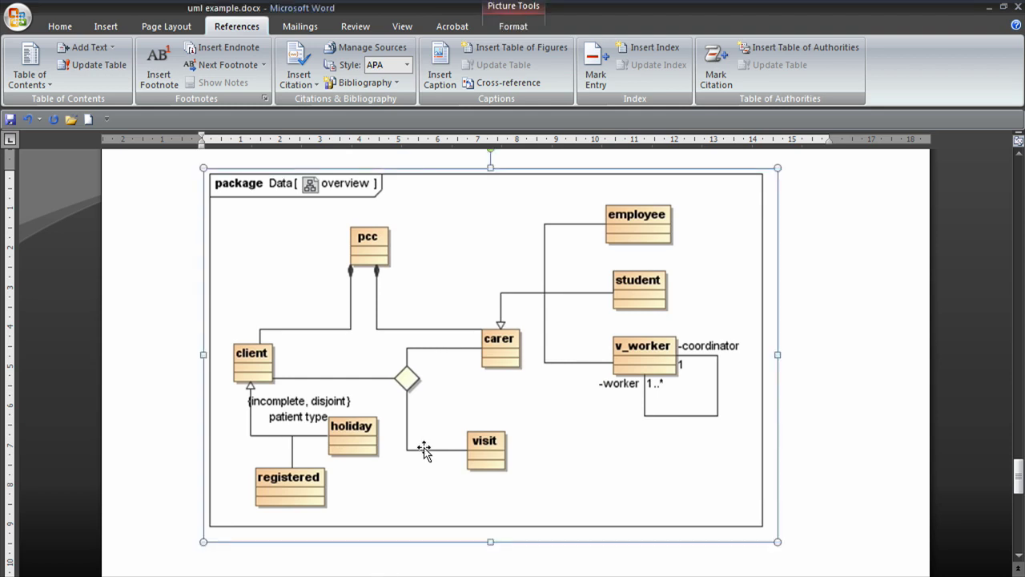
{"action": "key", "text": "Delete"}
{"action": "key", "text": "alt+Tab"}
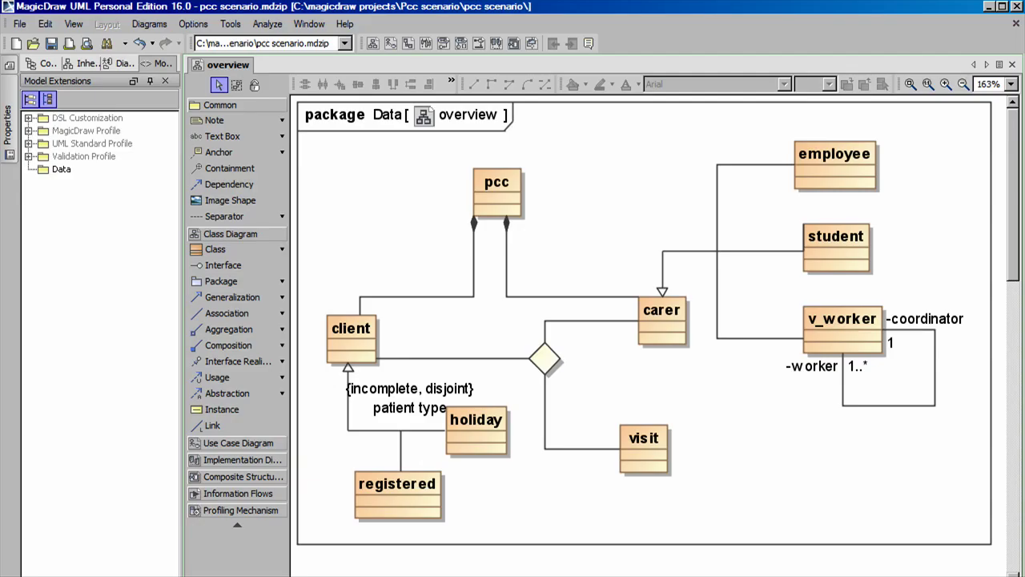
Save the active diagram as overview.wmf in Windows Metafile Format, then return to Word.
{"action": "left_click", "coordinate": [20, 24]}
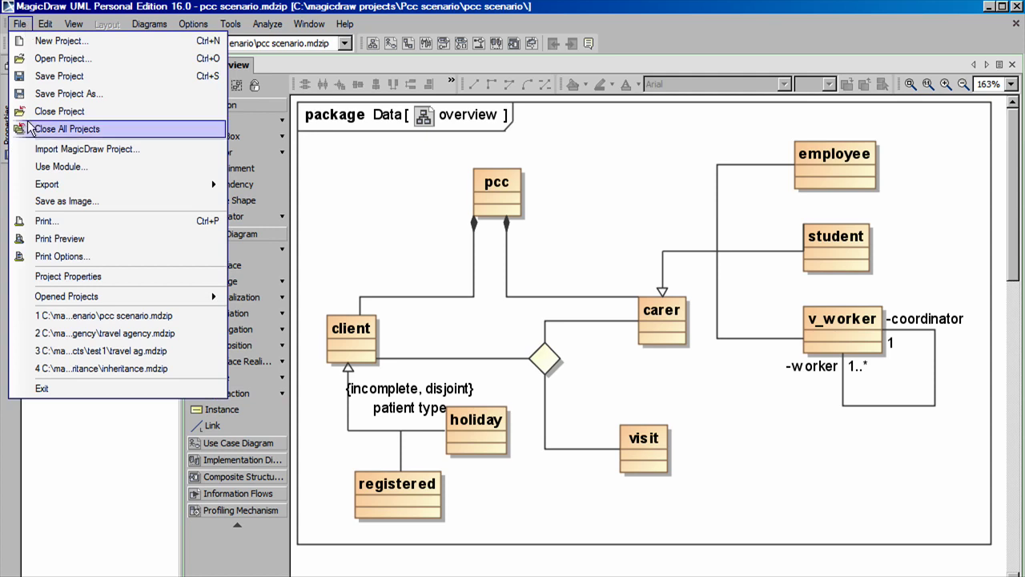
{"action": "left_click", "coordinate": [36, 200]}
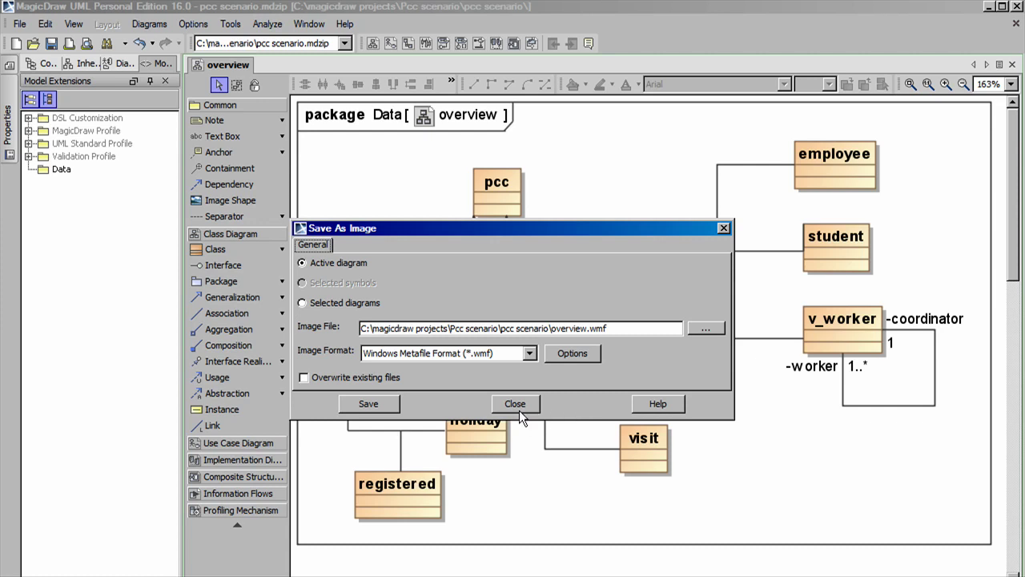
{"action": "left_click", "coordinate": [353, 405]}
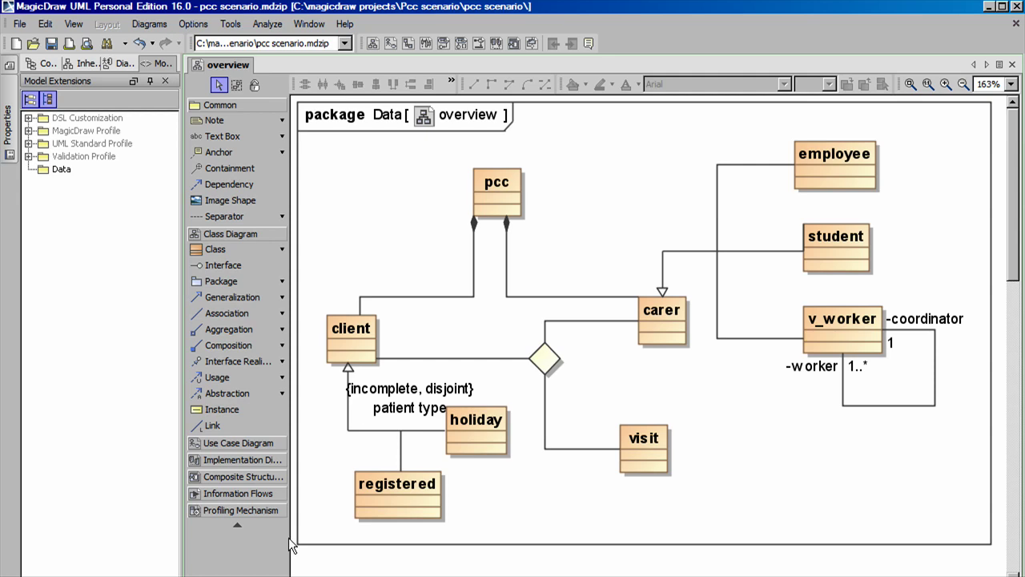
{"action": "key", "text": "alt+Tab"}
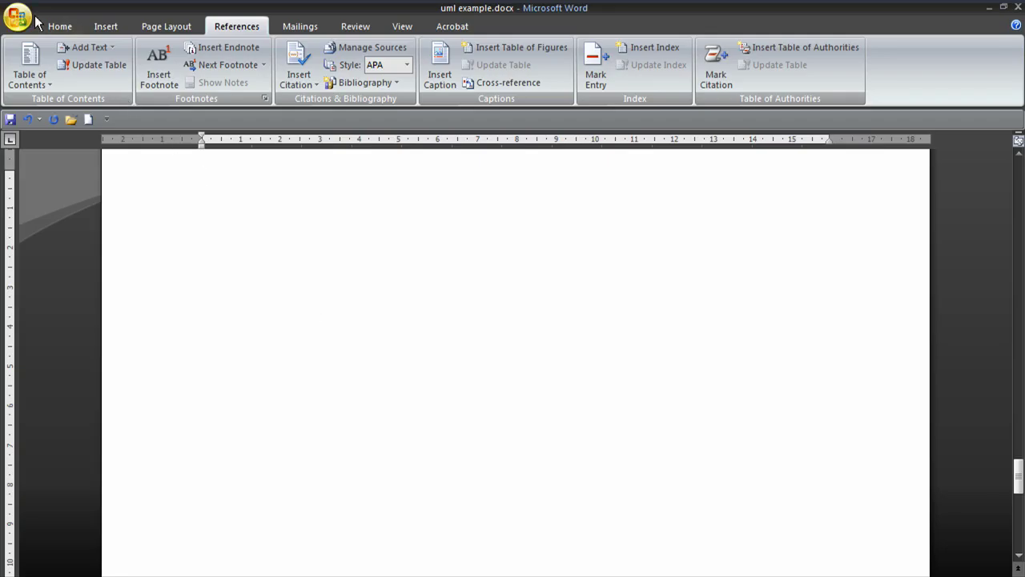
Insert overview.wmf from the pcc scenario folder as a picture on the blank page.
{"action": "left_click", "coordinate": [105, 27]}
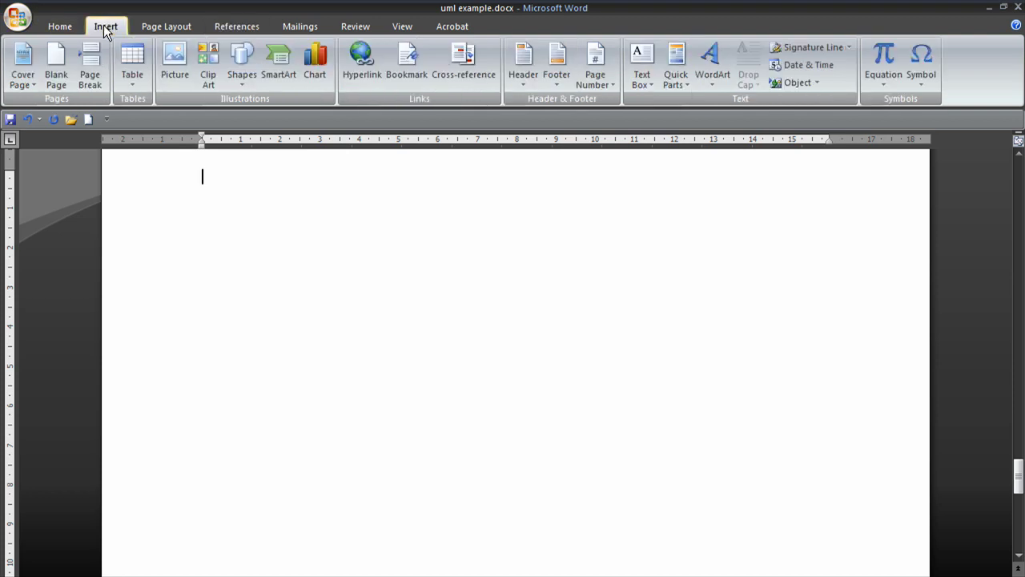
{"action": "left_click", "coordinate": [181, 69]}
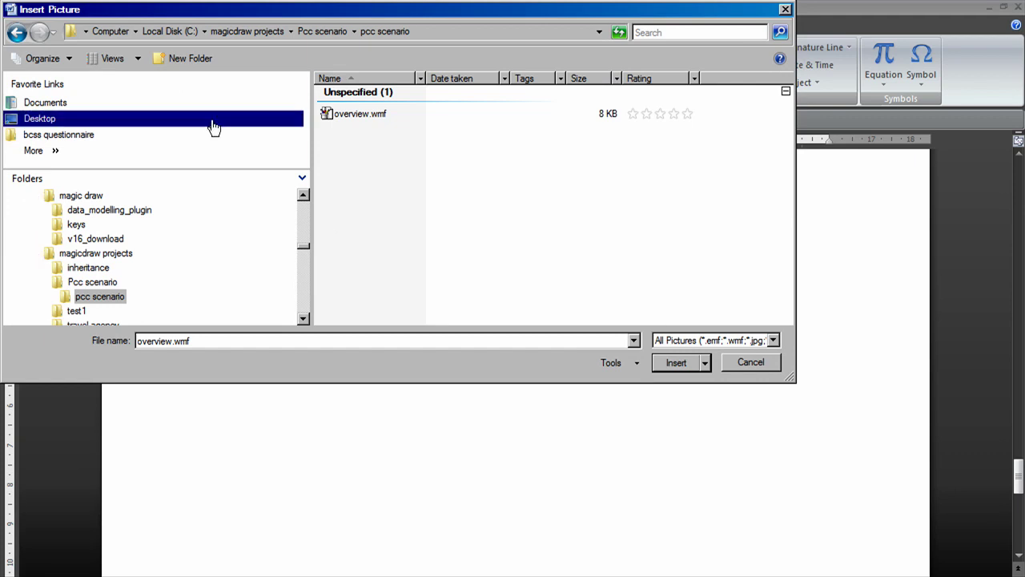
{"action": "left_click", "coordinate": [350, 117]}
{"action": "left_click", "coordinate": [673, 363]}
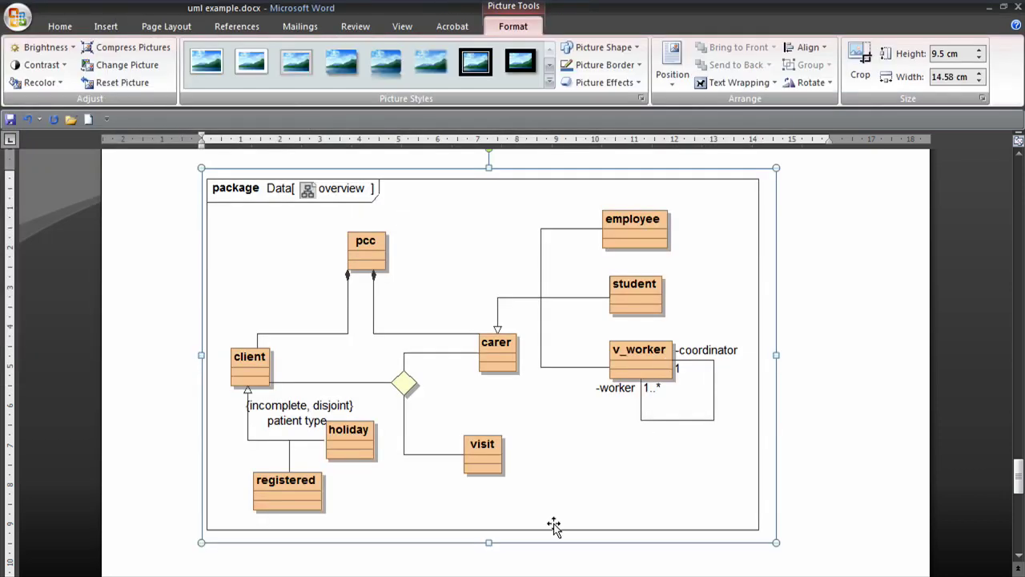
Resize the overview diagram picture to 8.13 cm high by 12.48 cm wide.
{"action": "left_click", "coordinate": [526, 565]}
{"action": "left_click", "coordinate": [561, 442]}
{"action": "left_click_drag", "start_coordinate": [776, 542], "coordinate": [522, 375]}
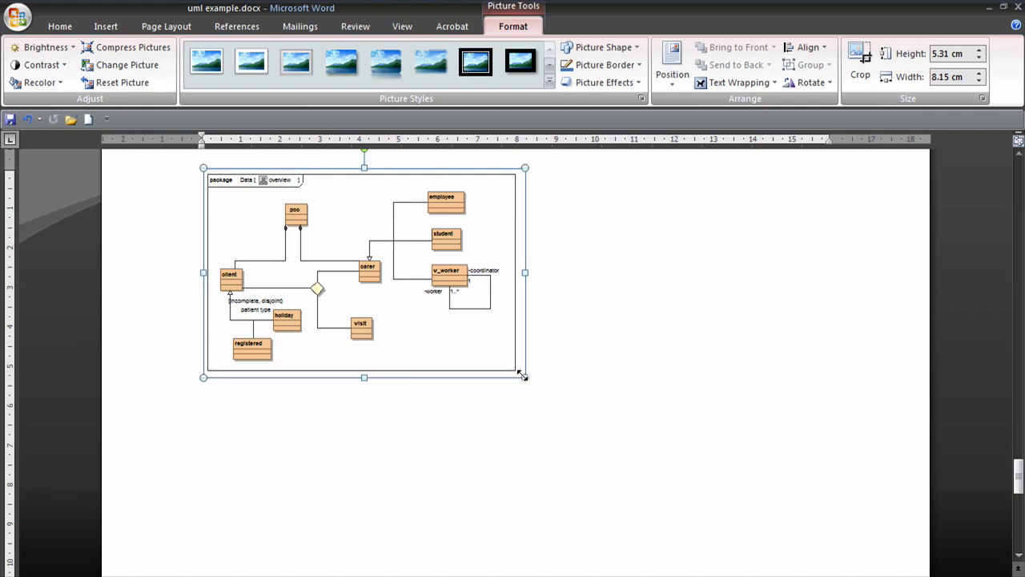
{"action": "left_click_drag", "start_coordinate": [522, 377], "coordinate": [688, 486]}
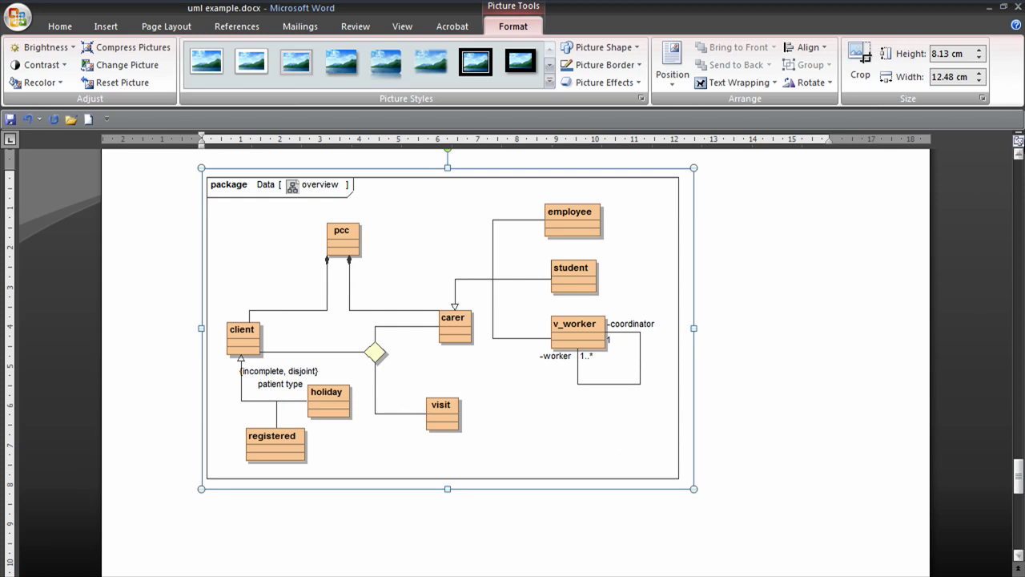
{"action": "left_click", "coordinate": [1017, 154]}
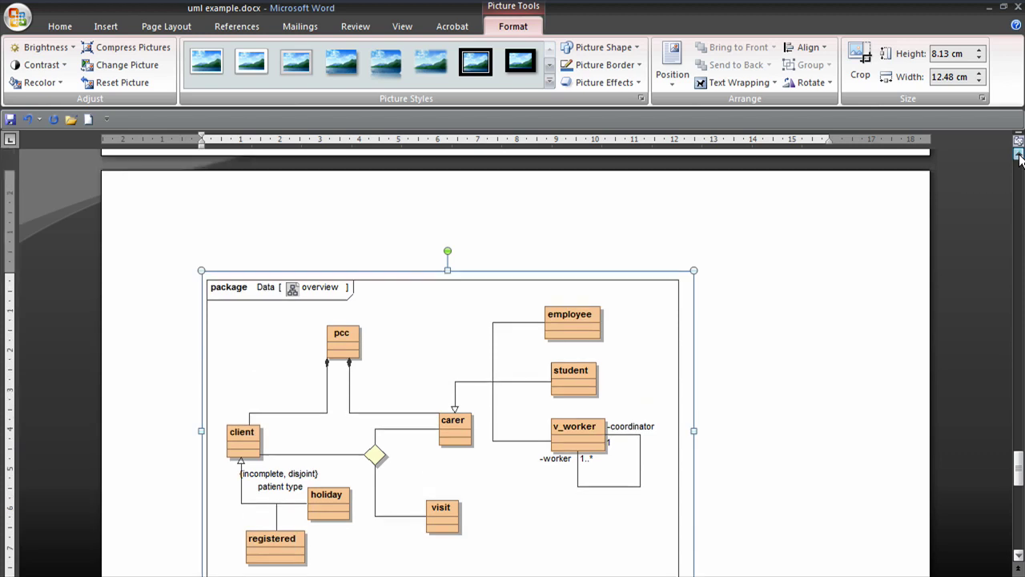
Paste the diagram before the Self-disclosure paragraph and shrink it to a smaller size.
{"action": "left_click", "coordinate": [1019, 156]}
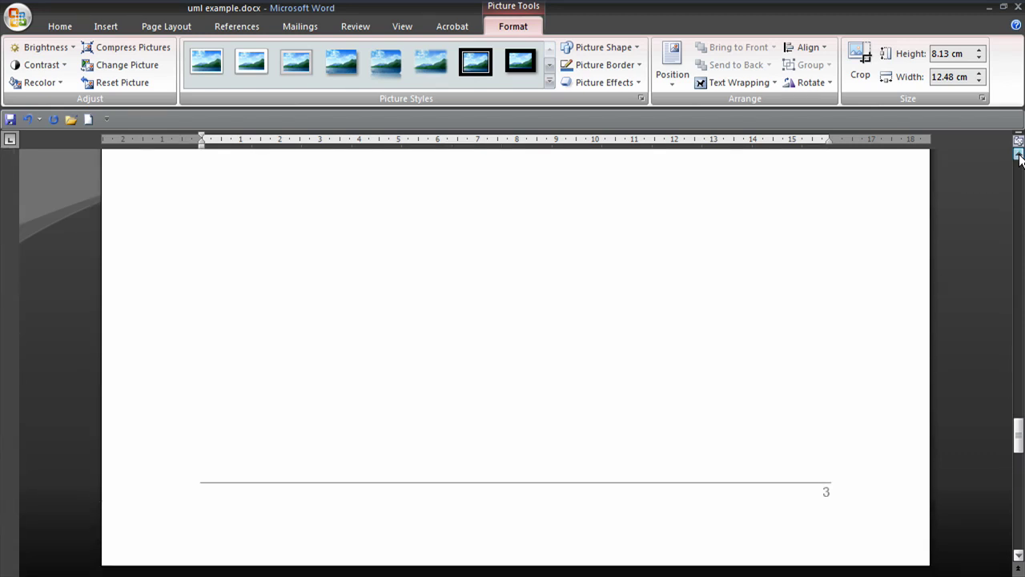
{"action": "left_click", "coordinate": [1017, 192]}
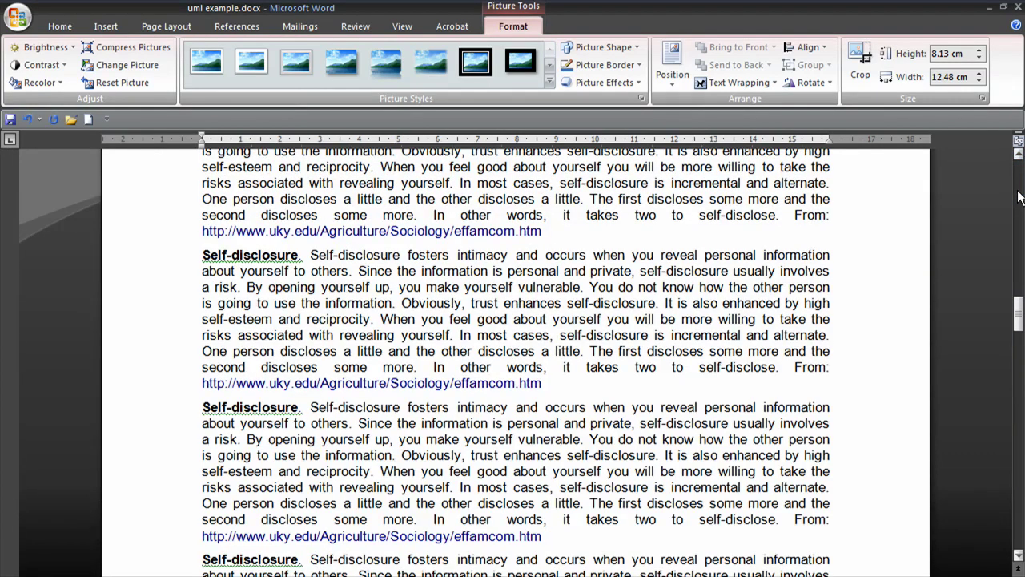
{"action": "left_click", "coordinate": [195, 255]}
{"action": "key", "text": "ctrl+v"}
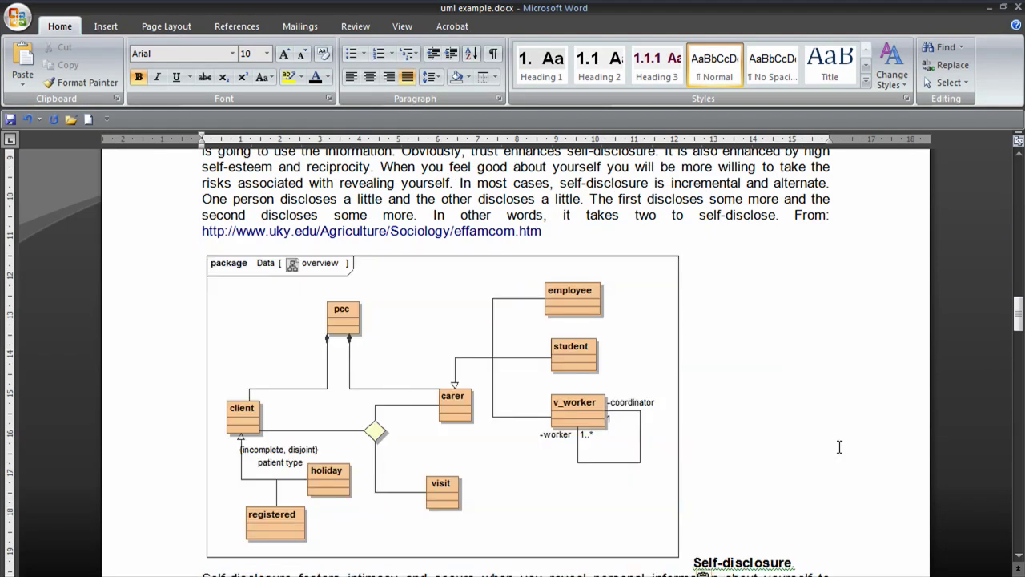
{"action": "left_click", "coordinate": [671, 397]}
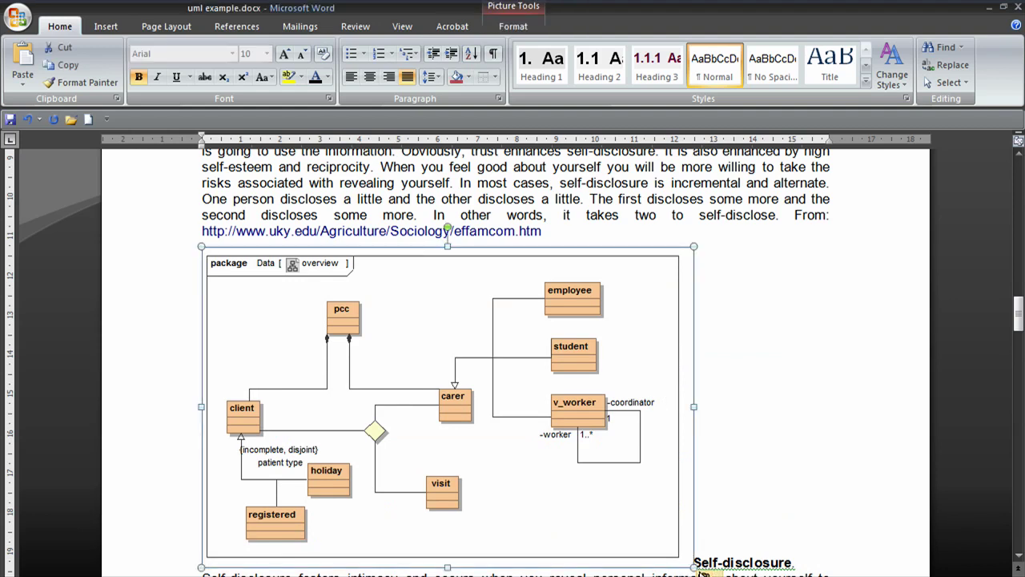
{"action": "left_click_drag", "start_coordinate": [694, 564], "coordinate": [599, 475]}
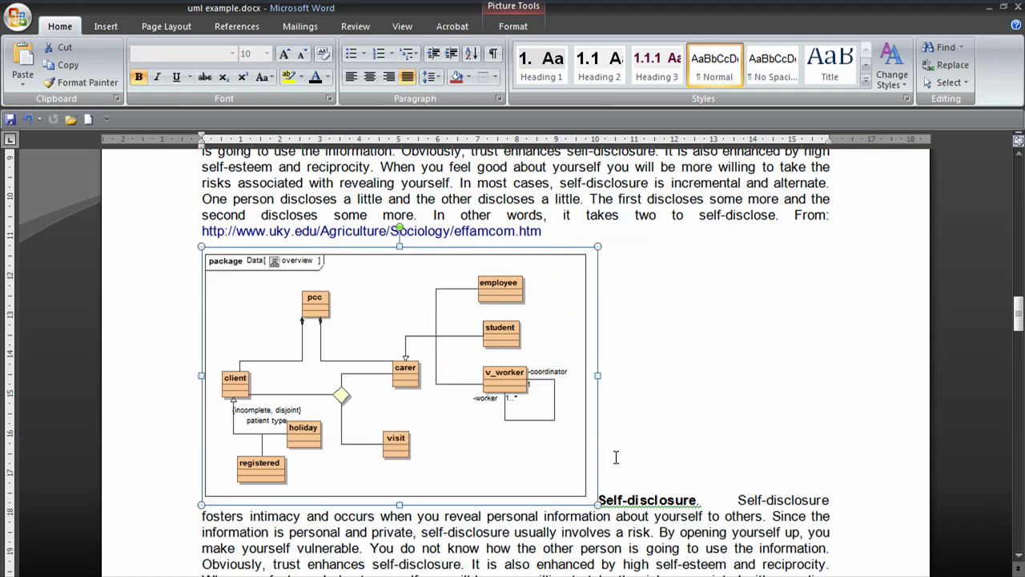
Set the diagram's text wrapping to Square so the Self-disclosure text flows beside it.
{"action": "right_click", "coordinate": [463, 394]}
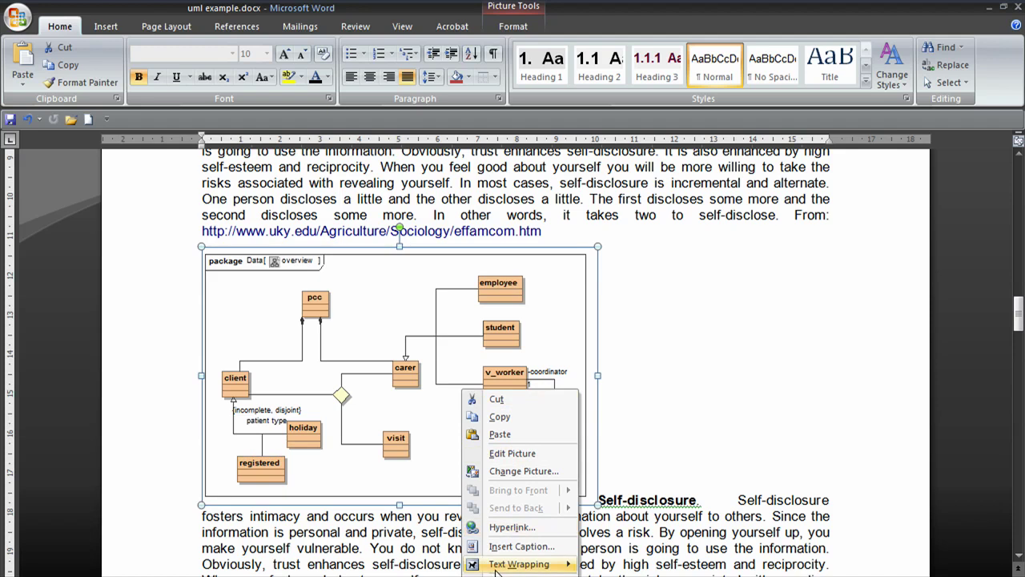
{"action": "mouse_move", "coordinate": [497, 567]}
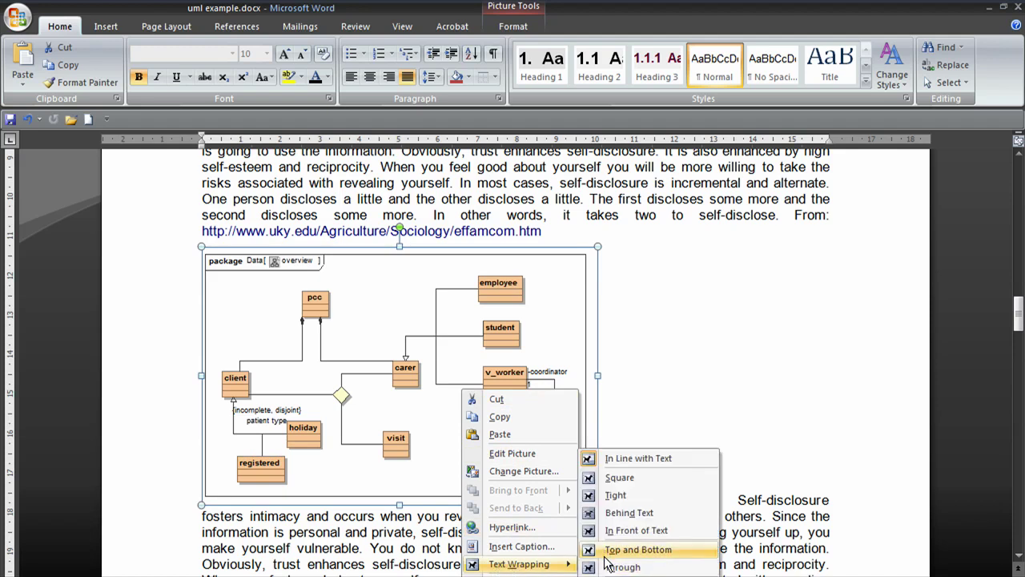
{"action": "left_click", "coordinate": [601, 478]}
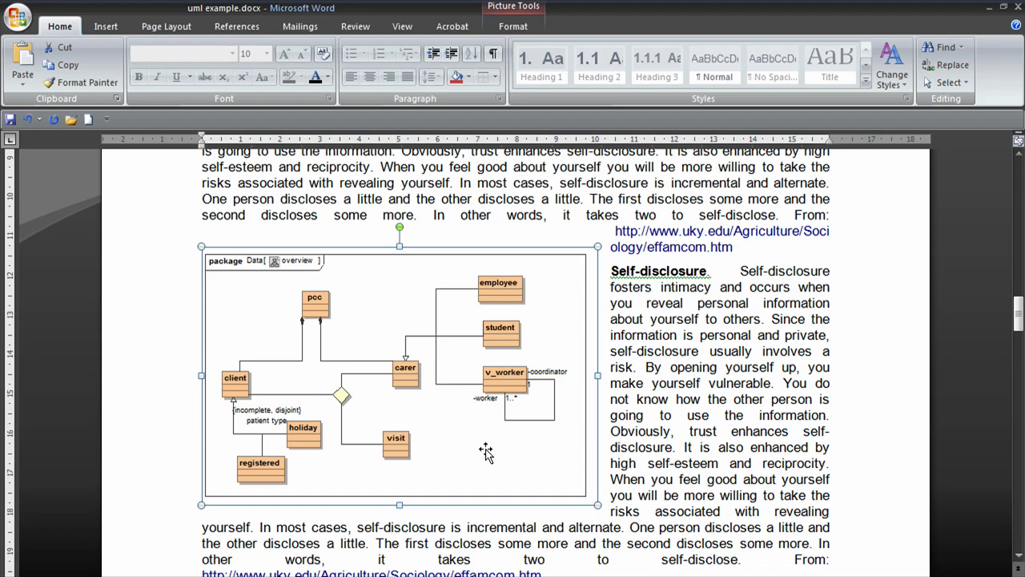
{"action": "left_click_drag", "start_coordinate": [1018, 317], "coordinate": [1019, 323]}
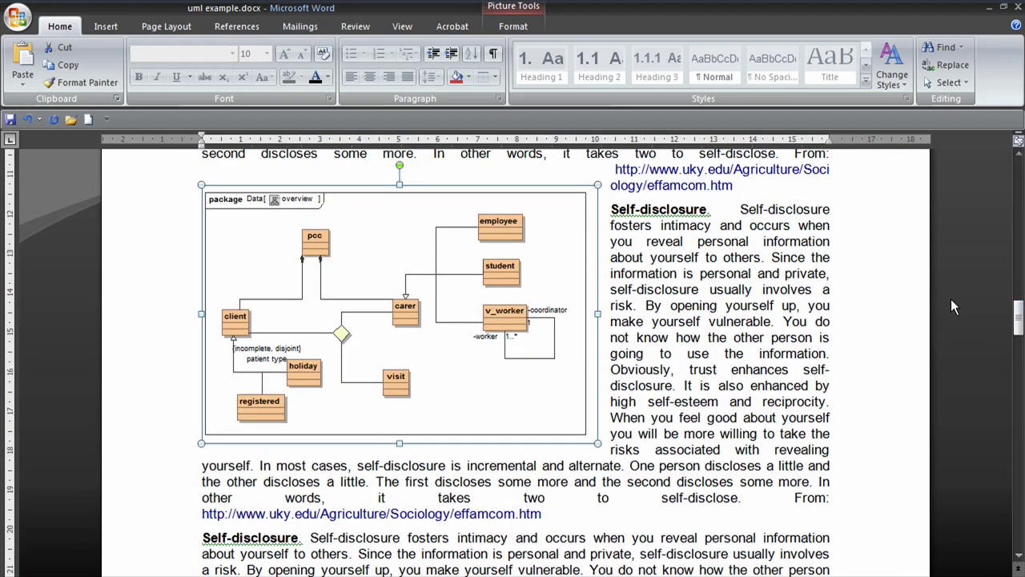
{"action": "left_click_drag", "start_coordinate": [1019, 322], "coordinate": [1017, 478]}
Enlarge the second, full-size diagram toward the right margin.
{"action": "left_click", "coordinate": [647, 453]}
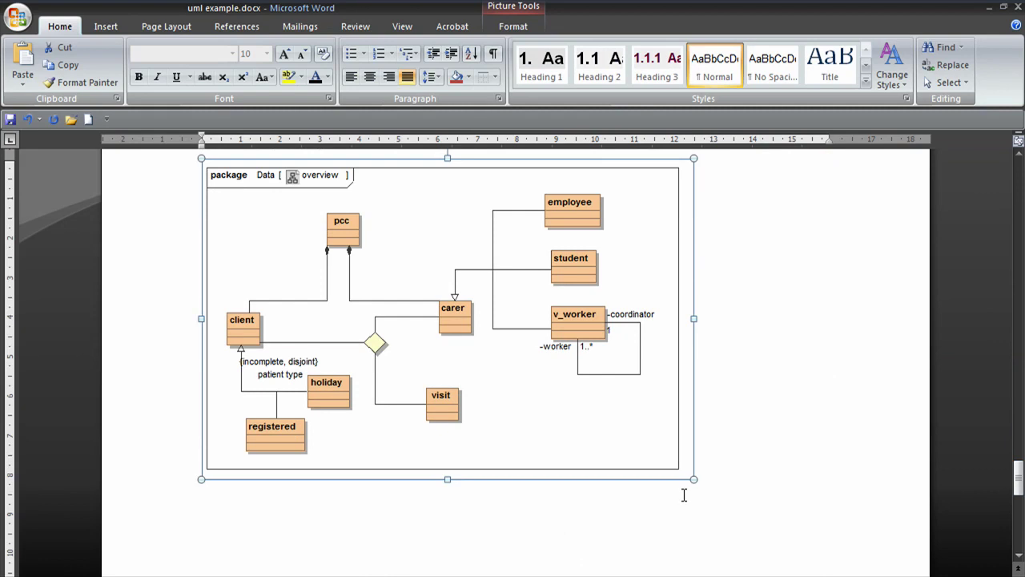
{"action": "left_click_drag", "start_coordinate": [694, 479], "coordinate": [755, 553]}
{"action": "left_click_drag", "start_coordinate": [1019, 487], "coordinate": [1019, 459]}
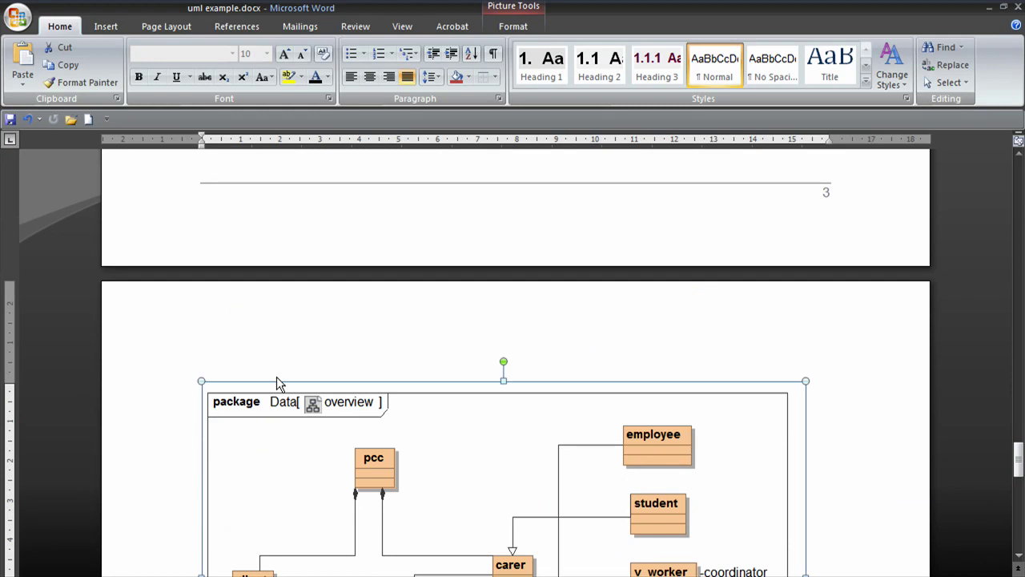
{"action": "left_click", "coordinate": [192, 403]}
{"action": "left_click", "coordinate": [203, 397]}
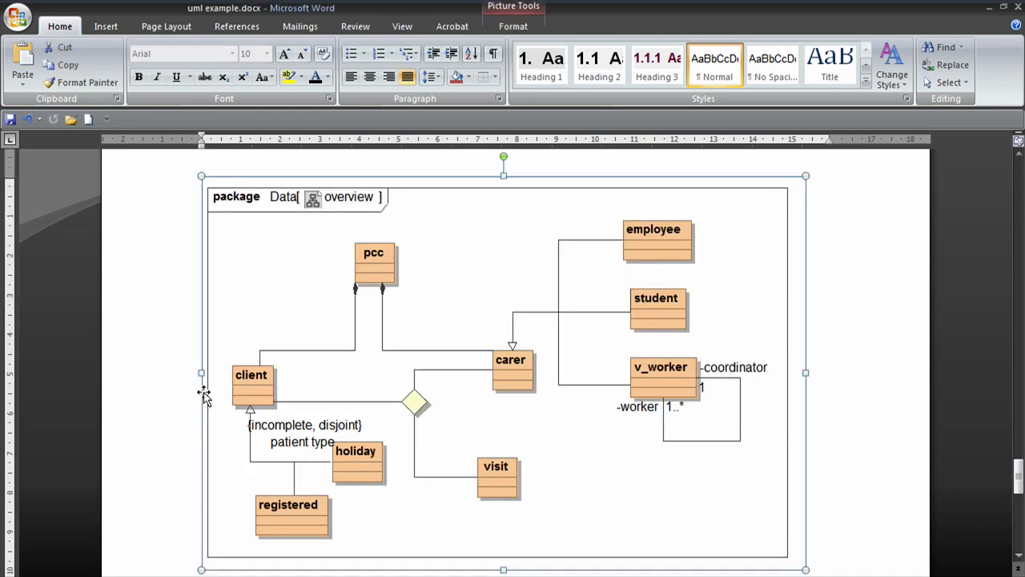
{"action": "left_click", "coordinate": [204, 394]}
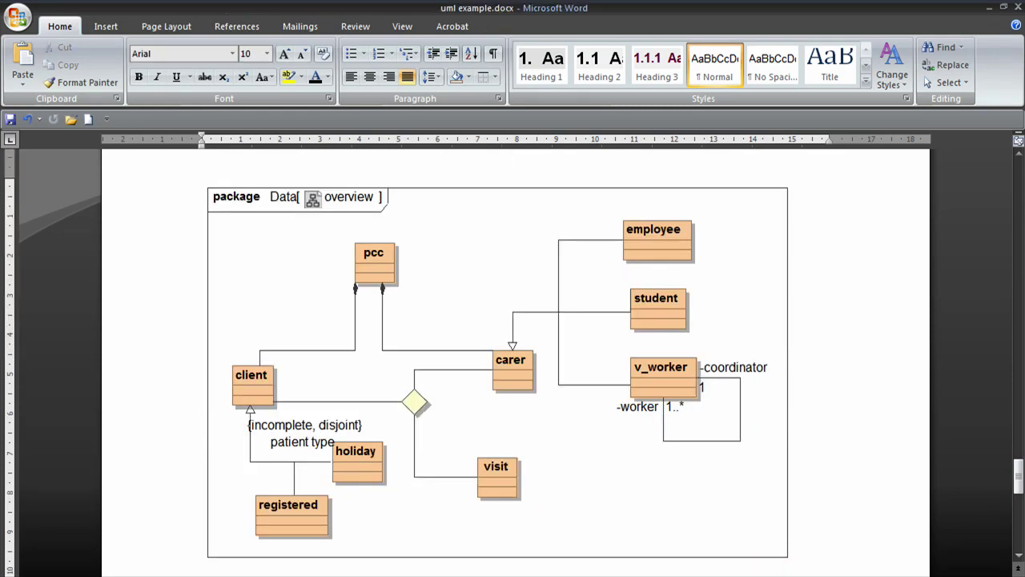
{"action": "scroll", "coordinate": [204, 393], "scroll_direction": "up", "scroll_amount": 1}
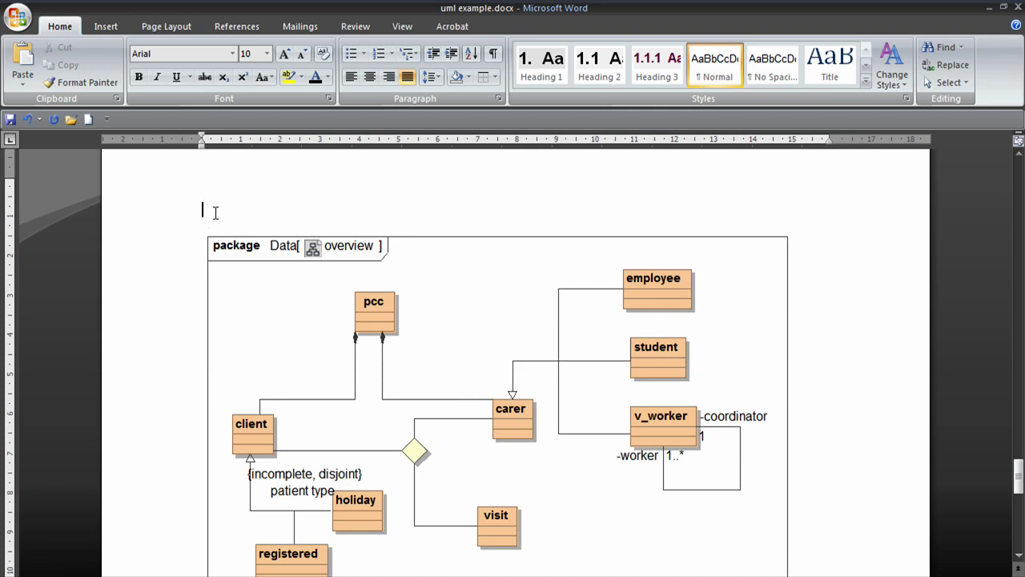
Insert a Continuous section break on the empty line above the diagram.
{"action": "left_click", "coordinate": [203, 183]}
{"action": "left_click", "coordinate": [161, 27]}
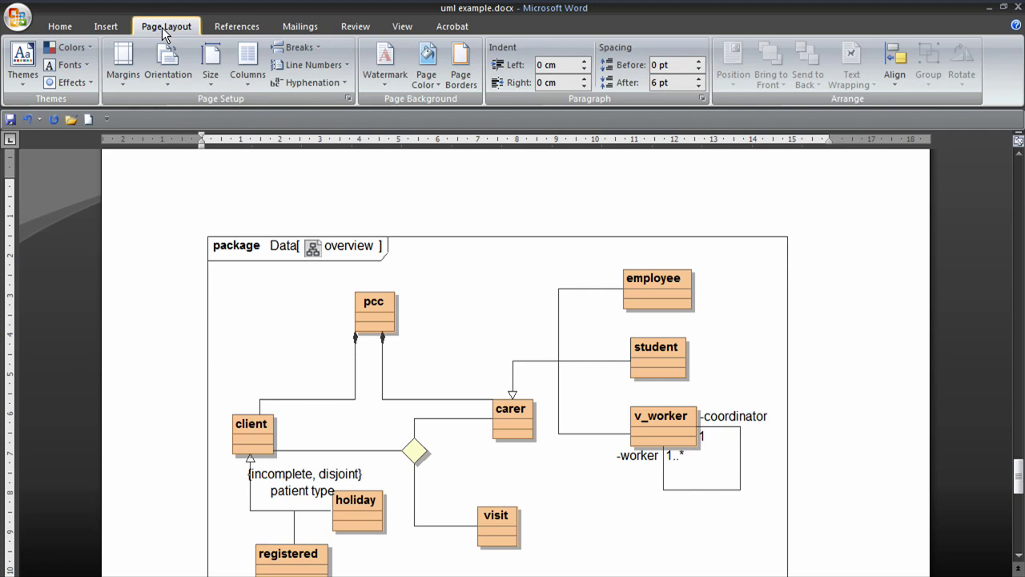
{"action": "left_click", "coordinate": [319, 47]}
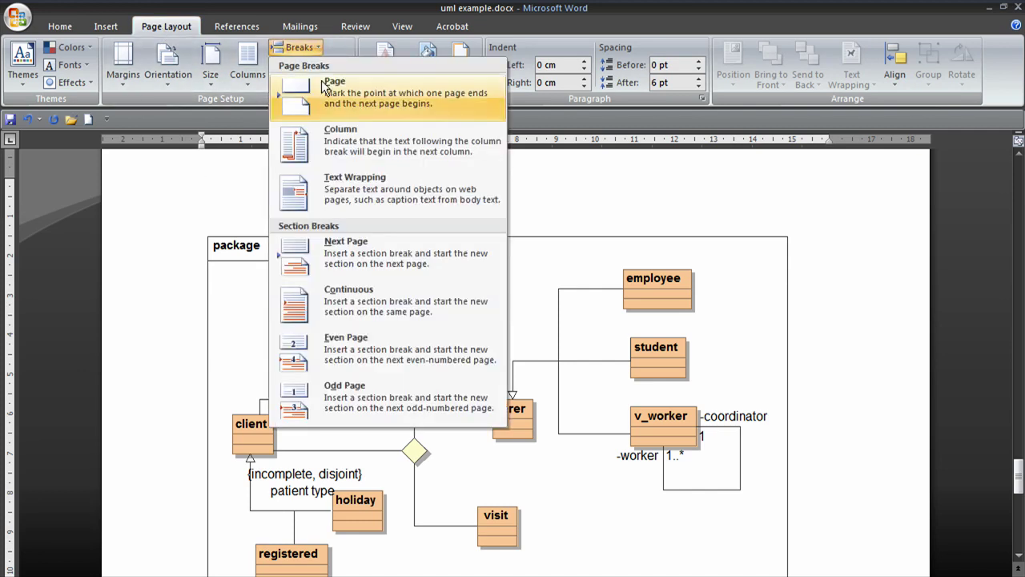
{"action": "left_click", "coordinate": [315, 303]}
{"action": "key", "text": "alt+p"}
{"action": "key", "text": "b"}
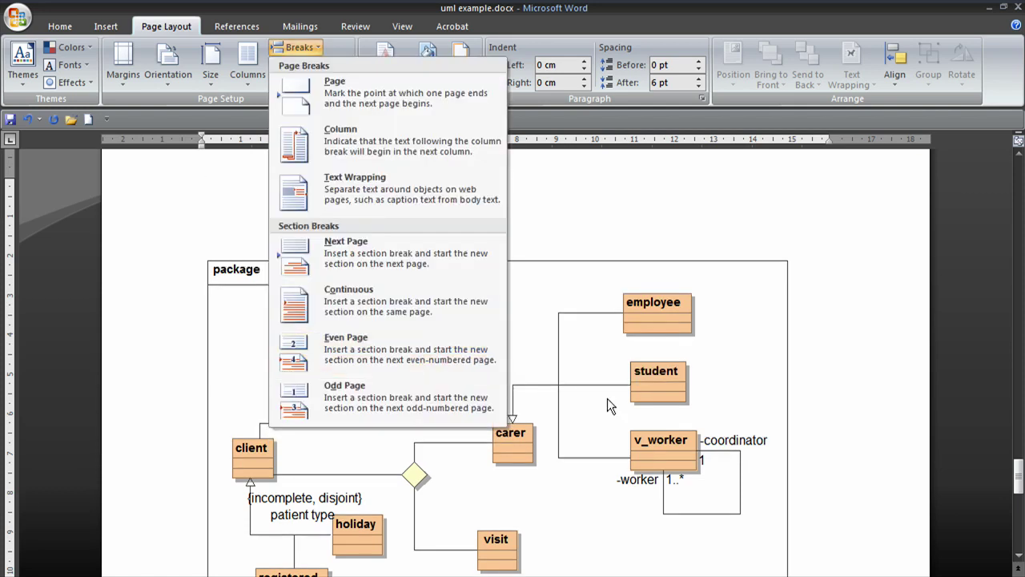
Insert a section break on the empty line below the diagram.
{"action": "left_click_drag", "start_coordinate": [1017, 477], "coordinate": [1017, 495]}
{"action": "left_click", "coordinate": [297, 446]}
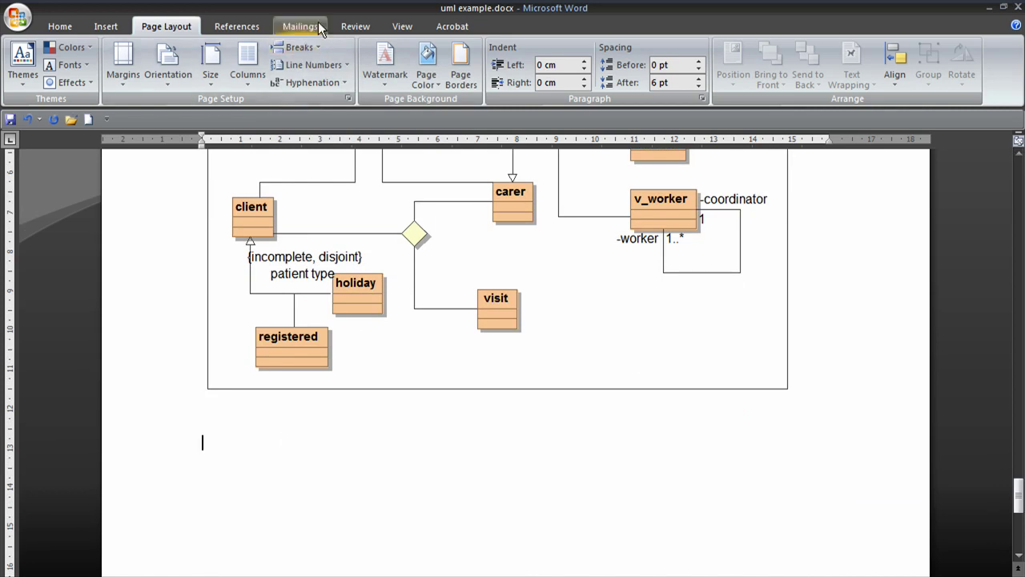
{"action": "left_click", "coordinate": [317, 49]}
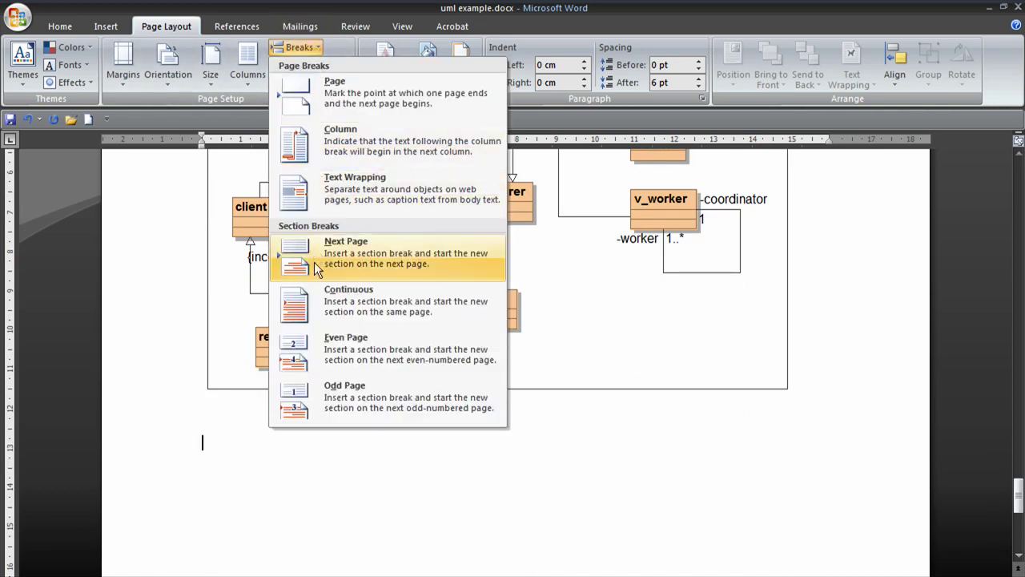
{"action": "left_click", "coordinate": [314, 298]}
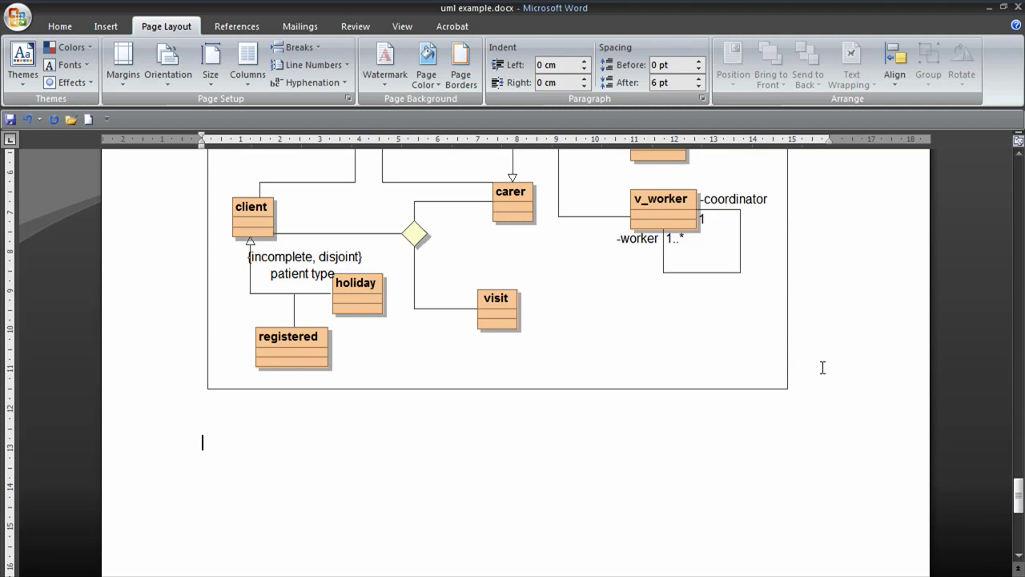
{"action": "left_click_drag", "start_coordinate": [1017, 484], "coordinate": [1016, 484]}
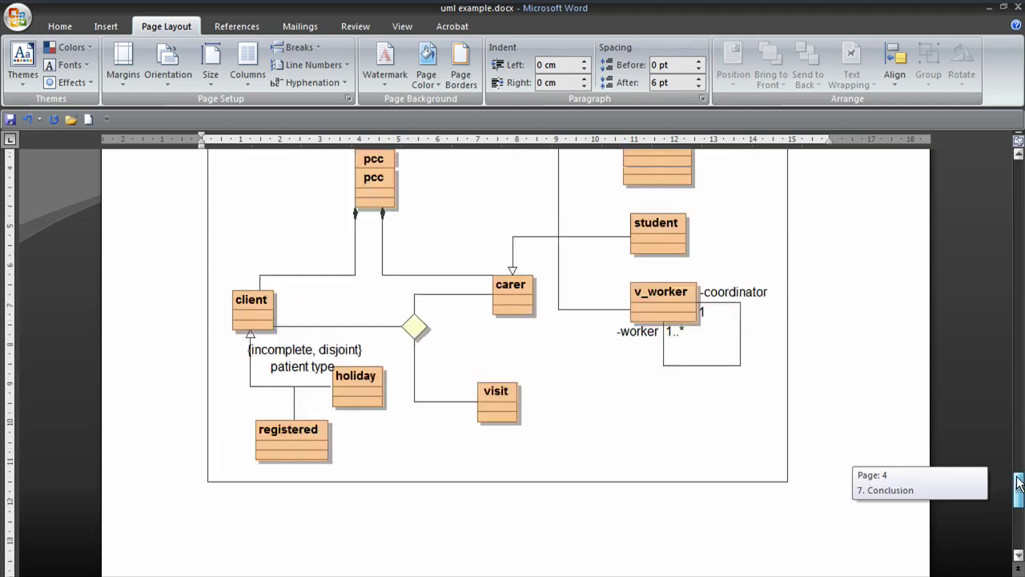
{"action": "left_click_drag", "start_coordinate": [1019, 480], "coordinate": [1018, 472]}
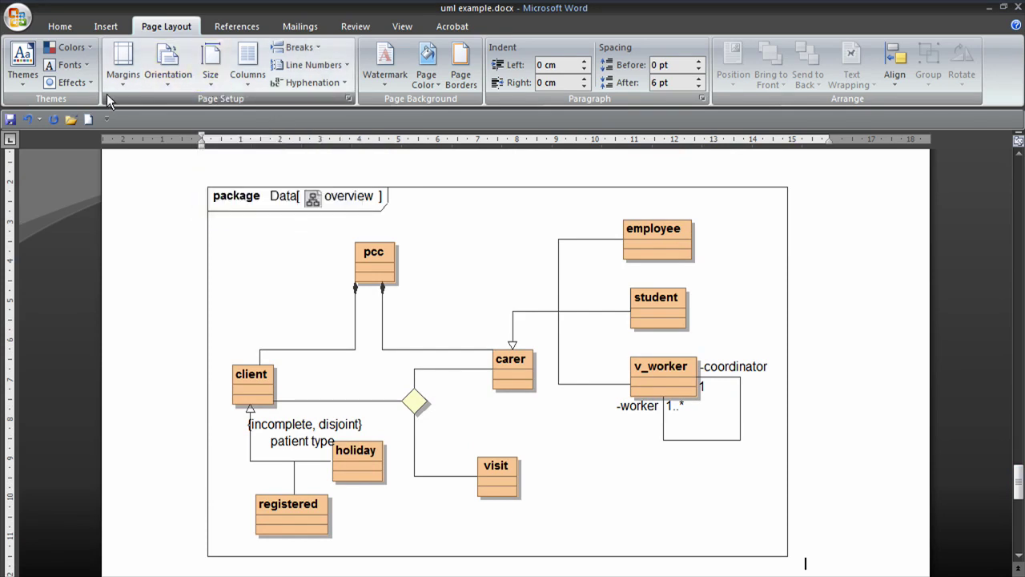
Switch the diagram's section to Landscape orientation.
{"action": "left_click", "coordinate": [167, 87]}
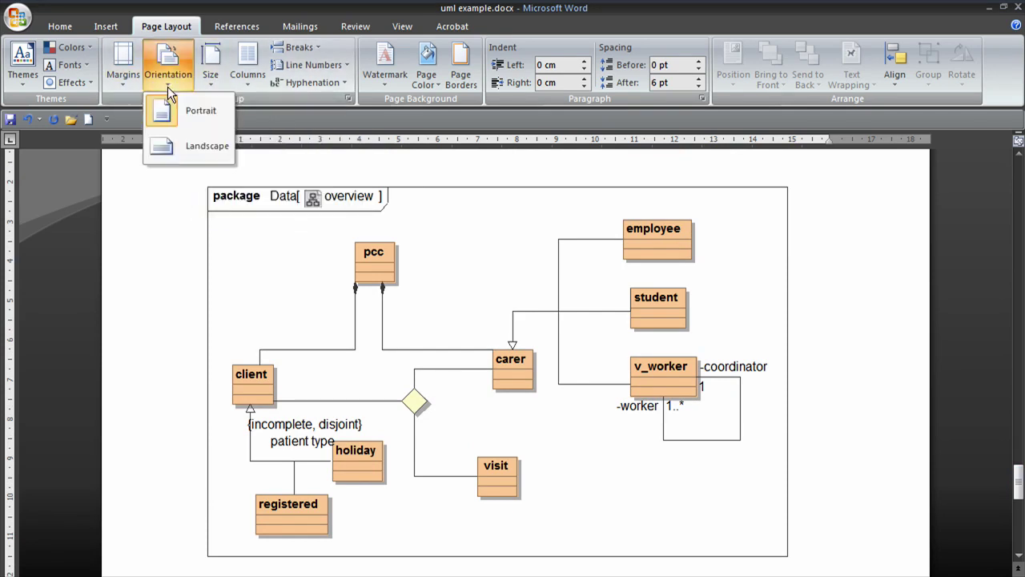
{"action": "left_click", "coordinate": [166, 151]}
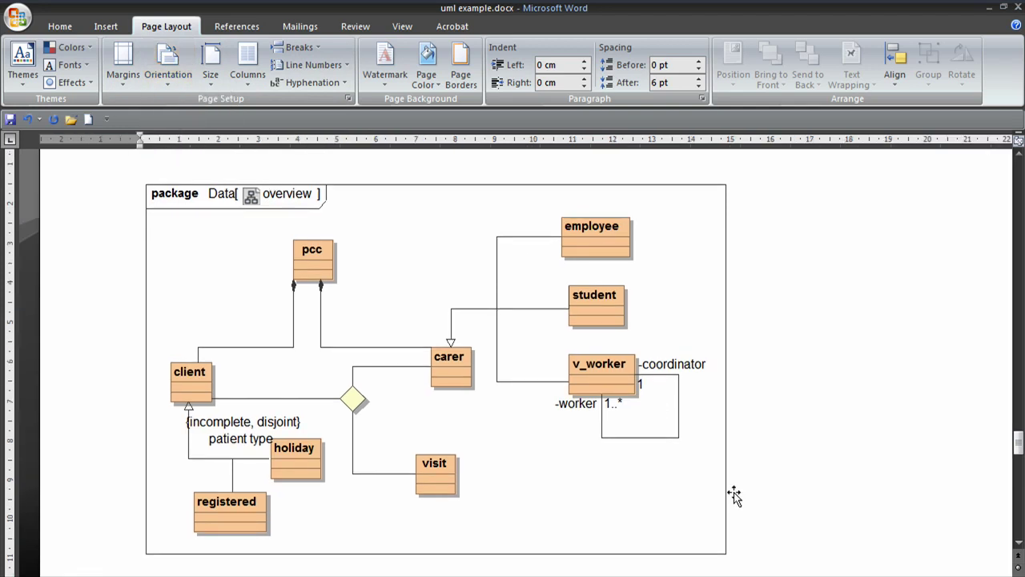
{"action": "key", "text": "alt+h"}
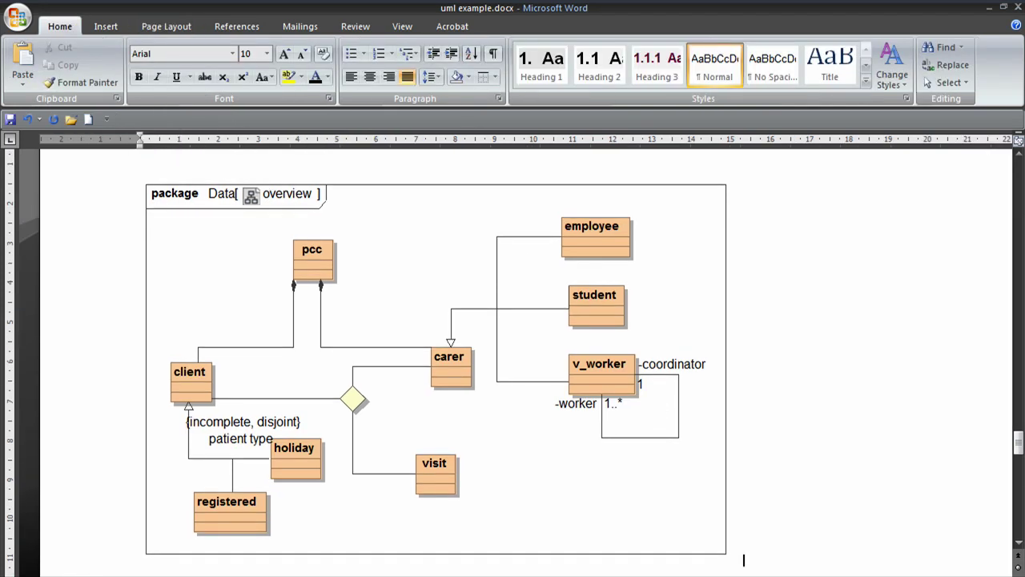
Enlarge the overview diagram to fill most of the landscape page width.
{"action": "scroll", "coordinate": [26, 575], "scroll_direction": "down", "scroll_amount": 6}
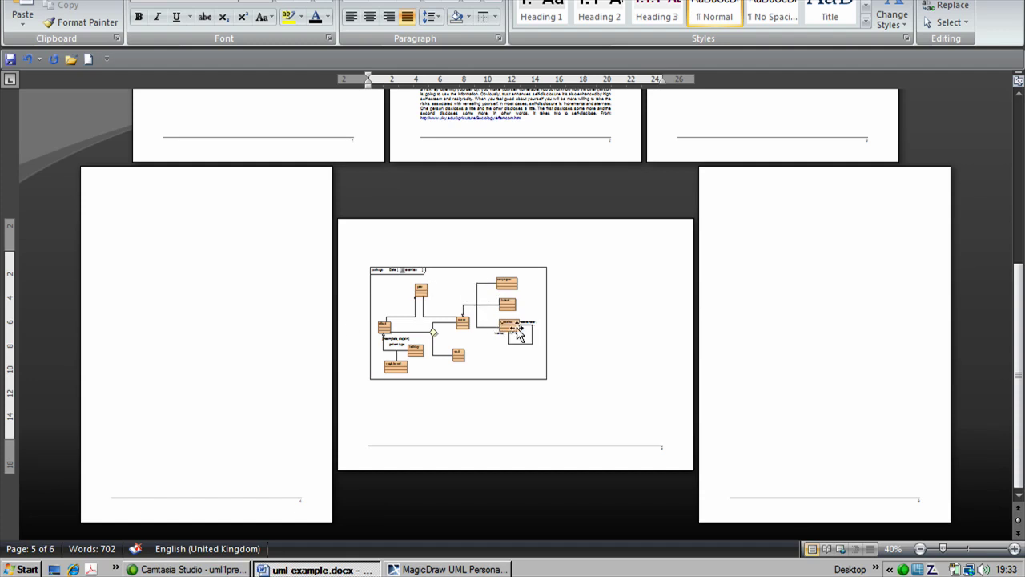
{"action": "left_click", "coordinate": [528, 345]}
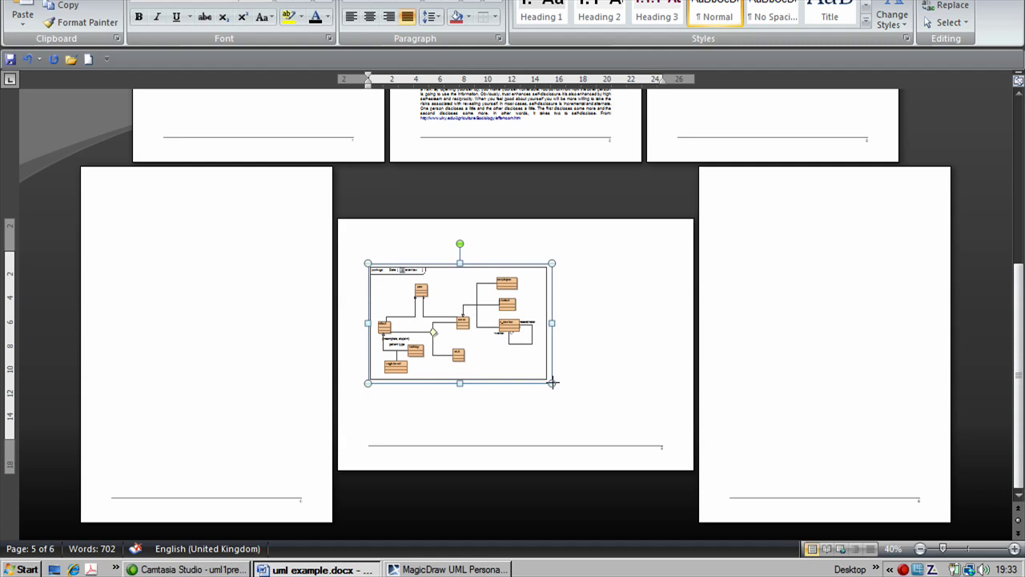
{"action": "left_click_drag", "start_coordinate": [552, 383], "coordinate": [591, 425]}
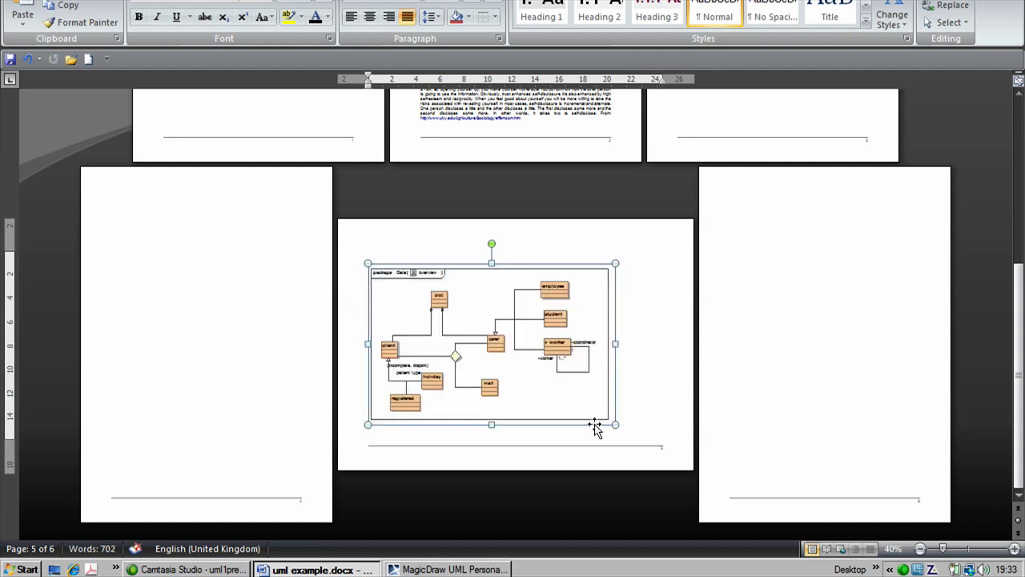